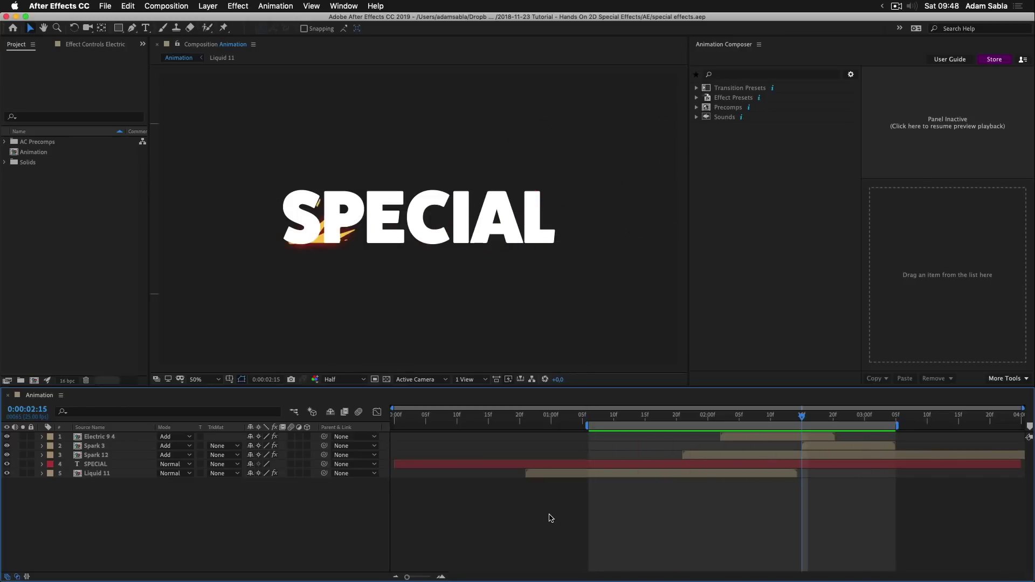
Resume the idle Animation Composer panel's preview so it is ready for browsing
click(789, 272)
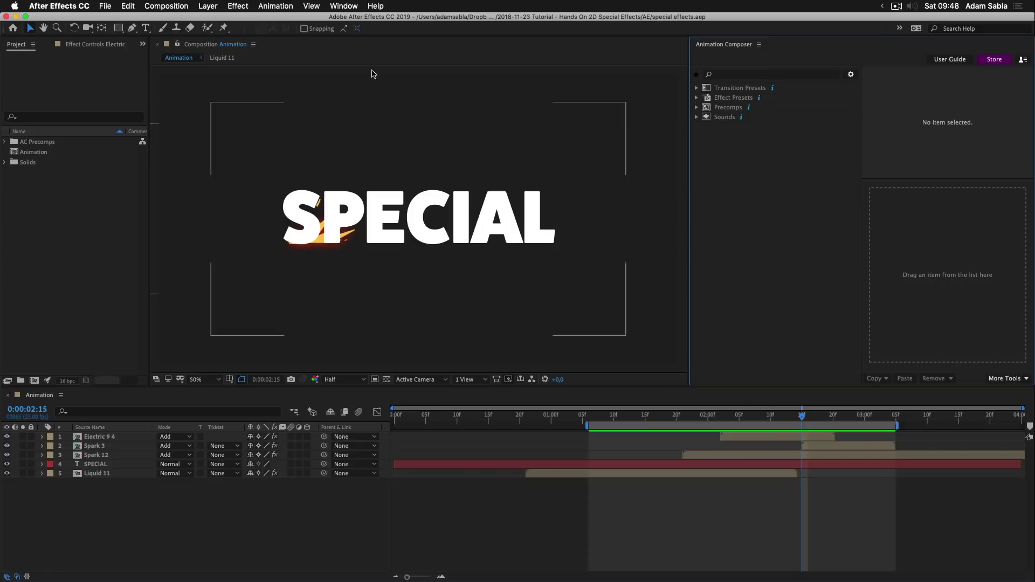
Download the 2D Special Effects pack from Animation Composer's Manage Products dialog
click(333, 6)
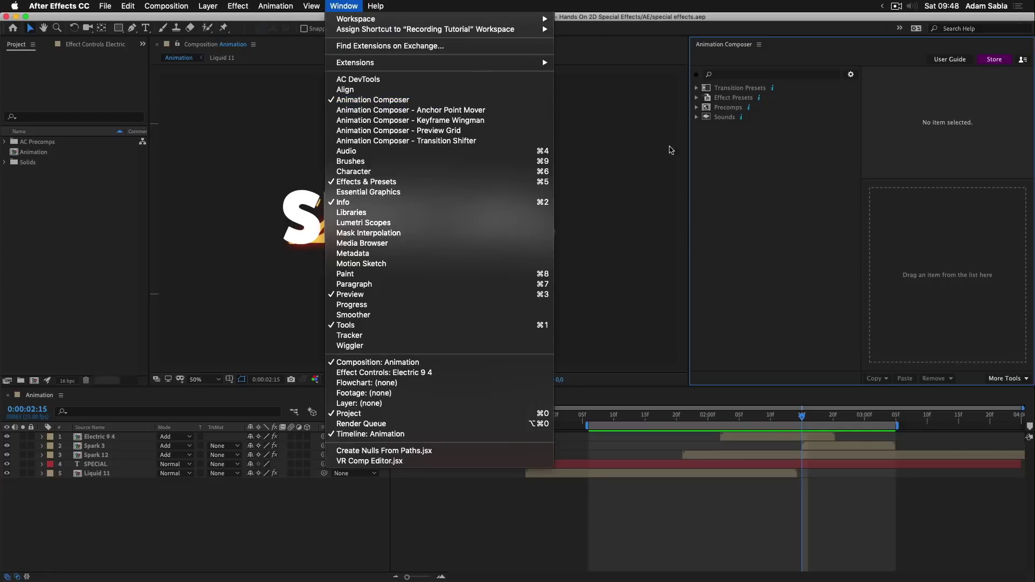
click(797, 187)
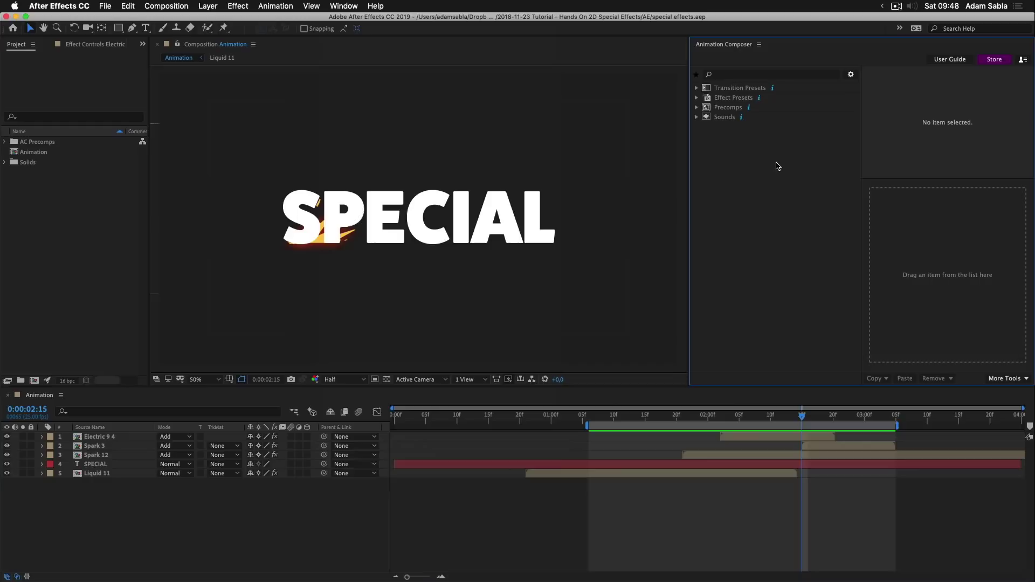
click(1022, 60)
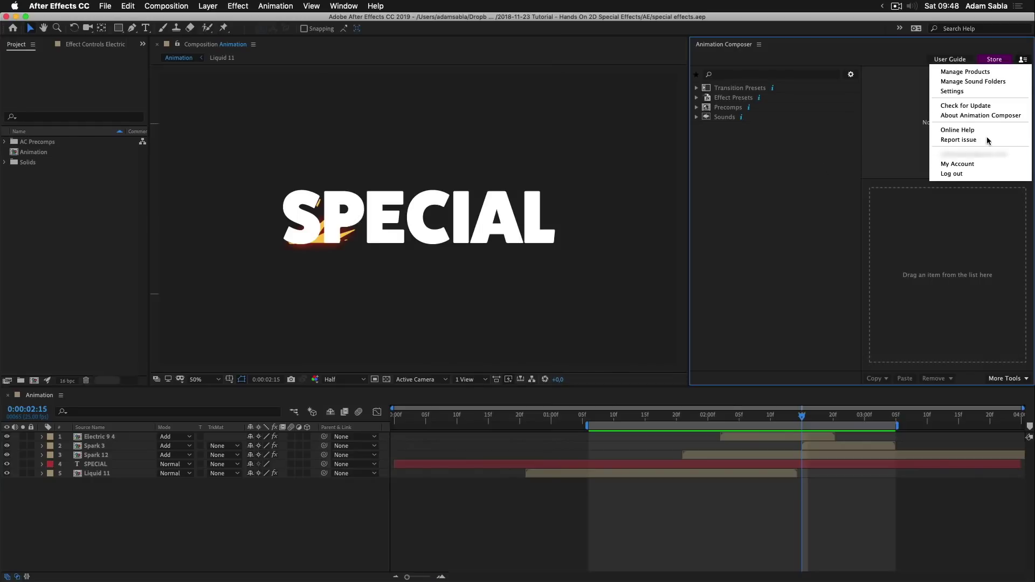
click(959, 73)
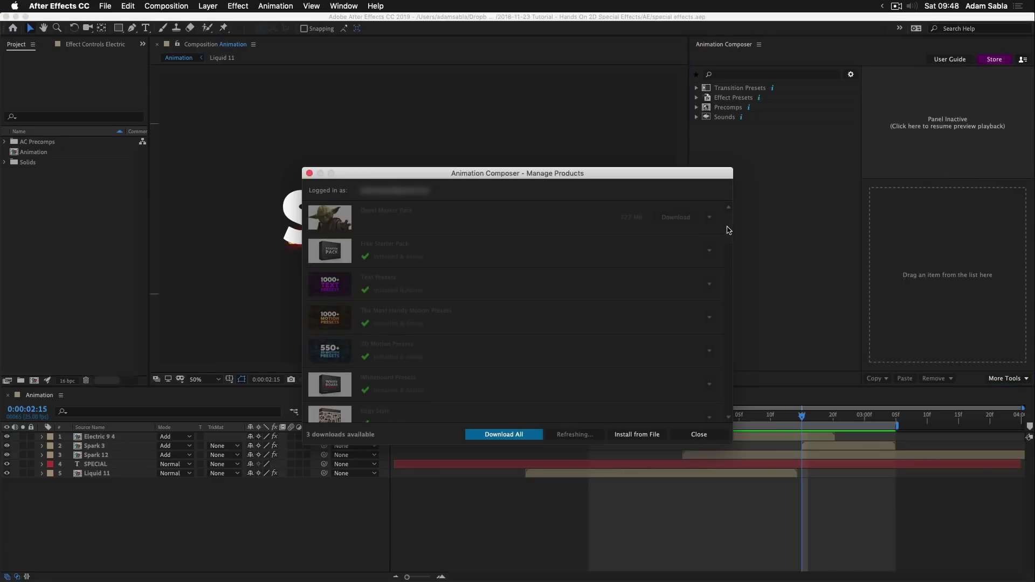
drag(730, 230, 718, 348)
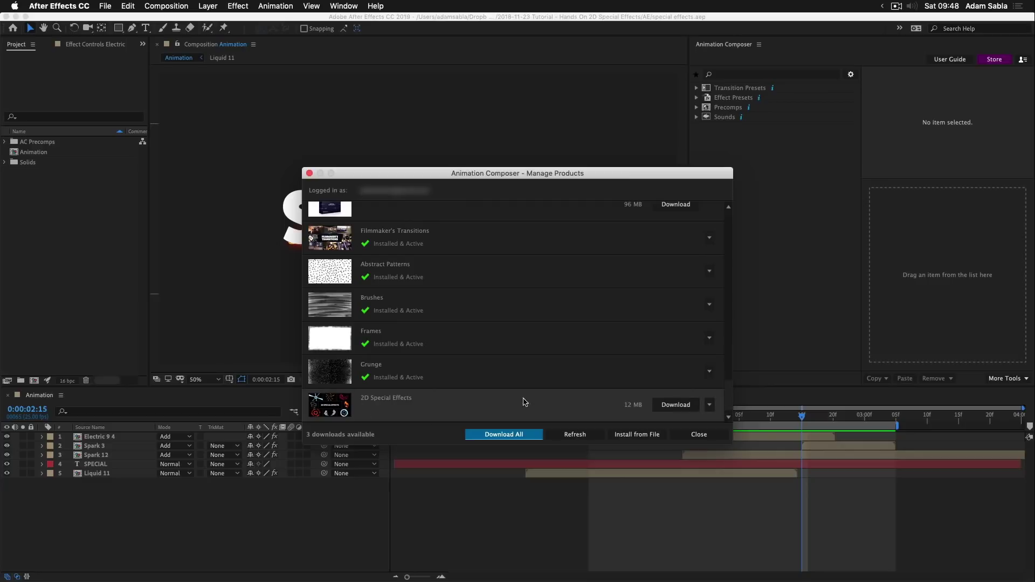
click(676, 405)
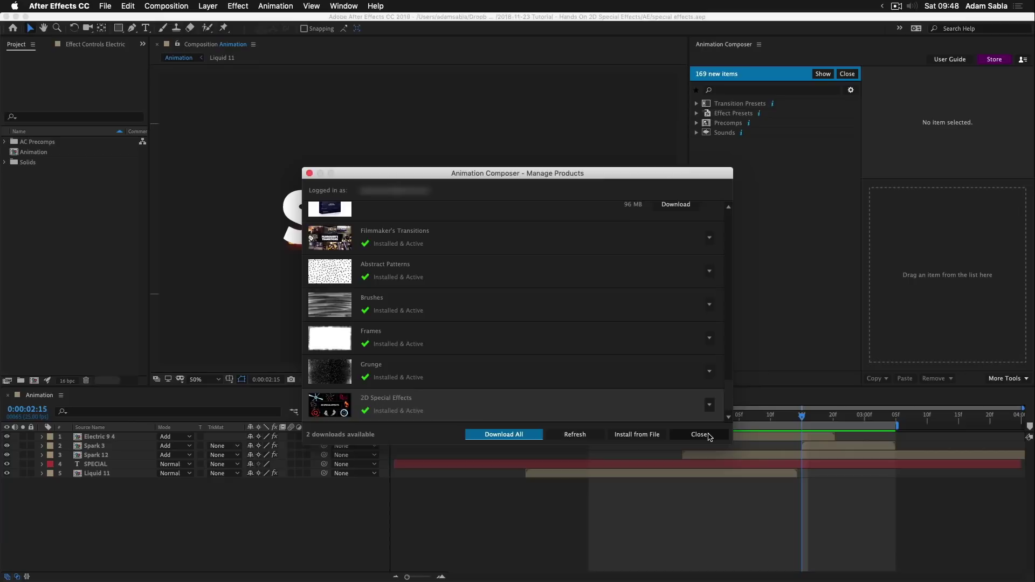
click(700, 434)
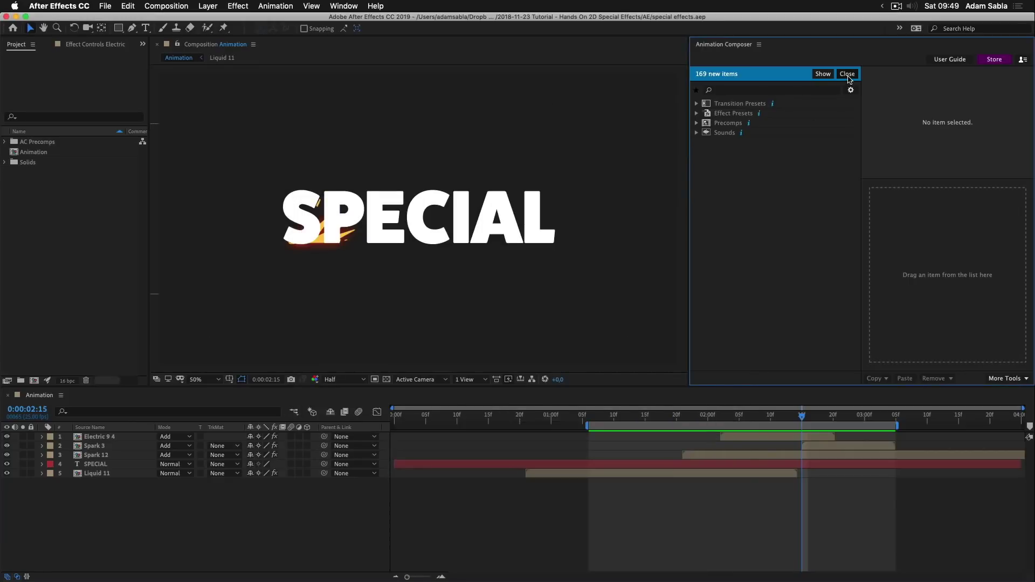
Dismiss the 169 new items notice and create a new default composition
click(823, 75)
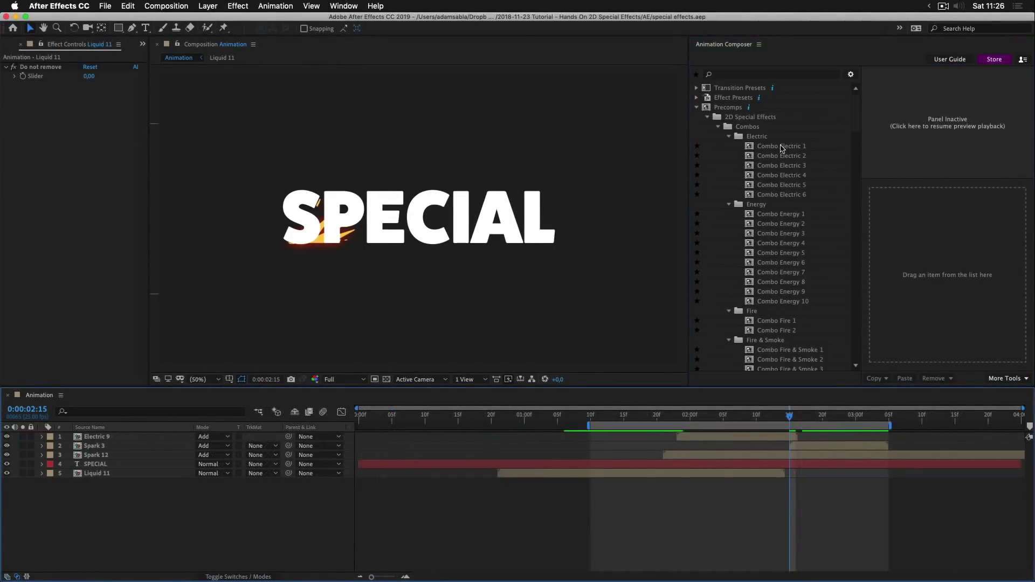
key(super+n)
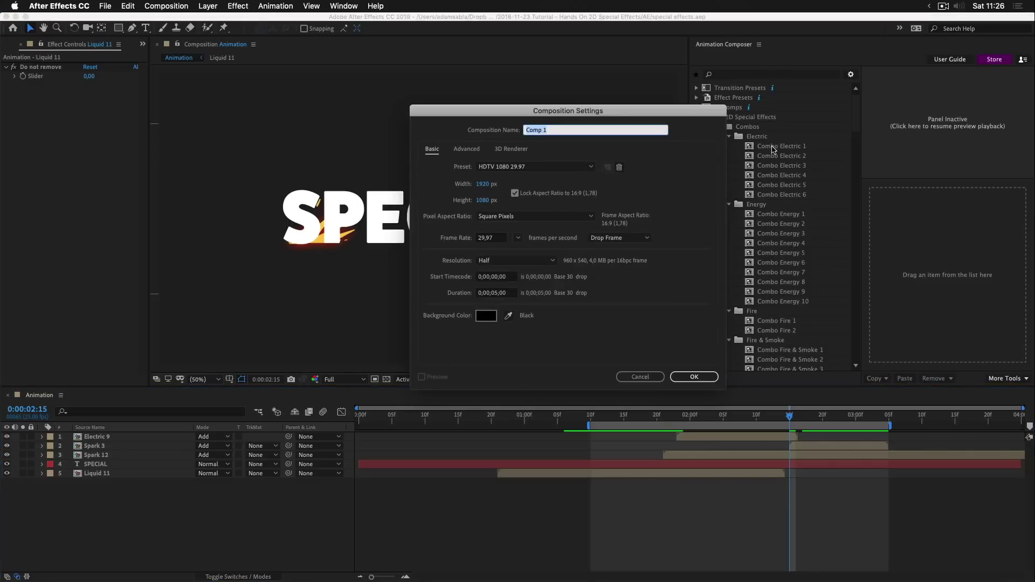
click(694, 377)
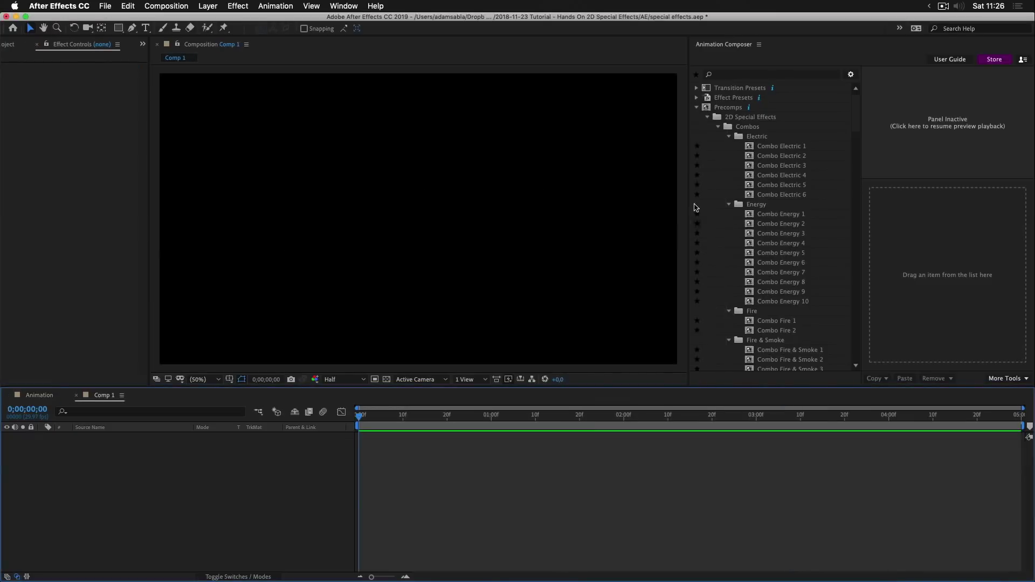
click(708, 118)
click(708, 117)
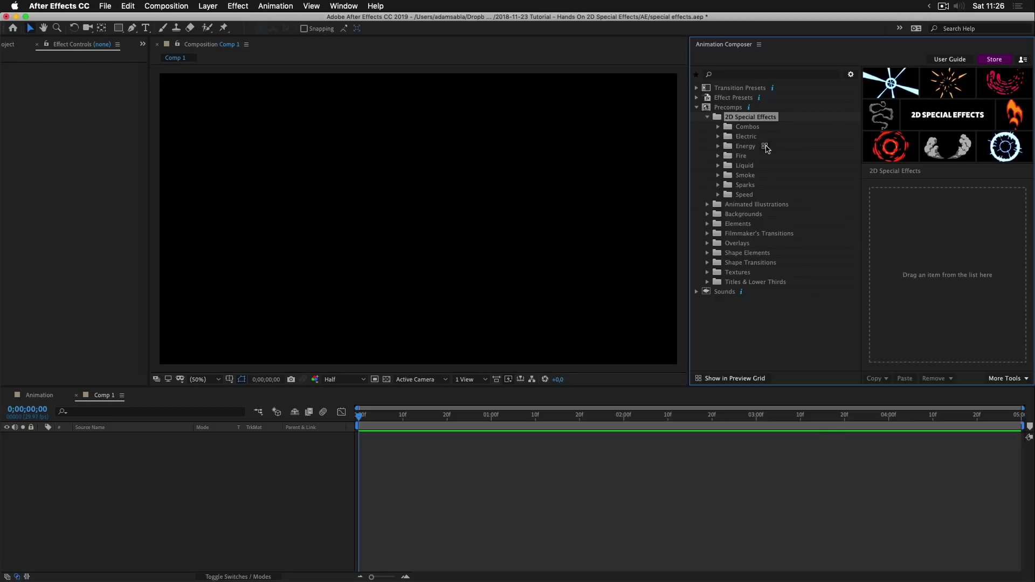
Add Energy 5, Liquid 5 and Smoke 2 to Comp 1 from the Preview Grid
click(766, 146)
click(575, 286)
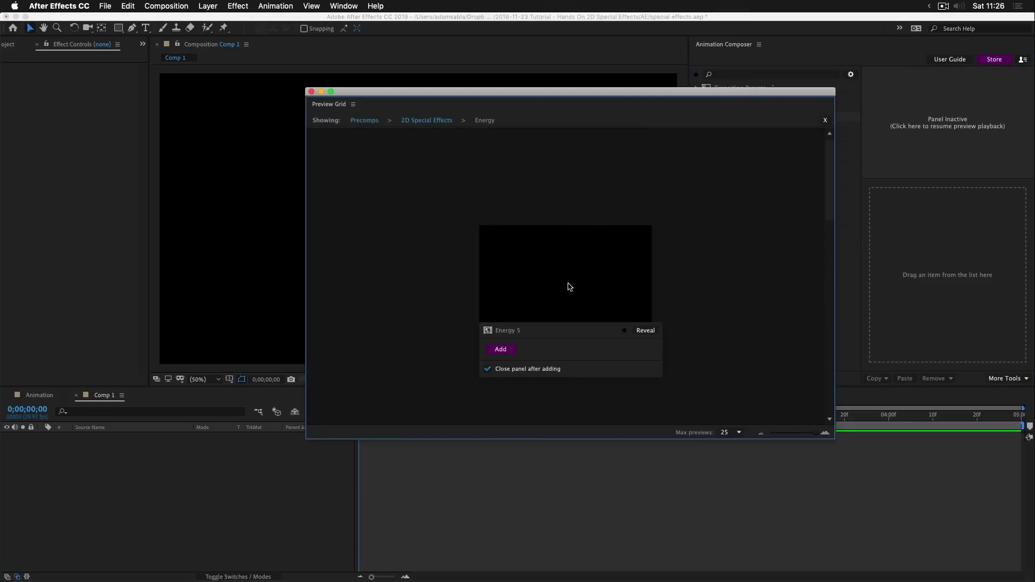
click(499, 350)
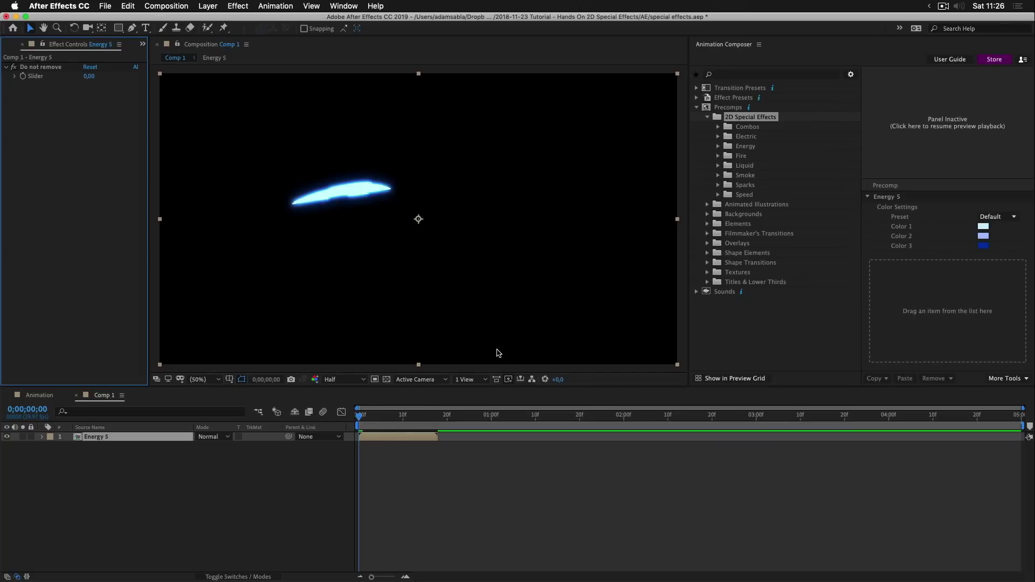
click(765, 166)
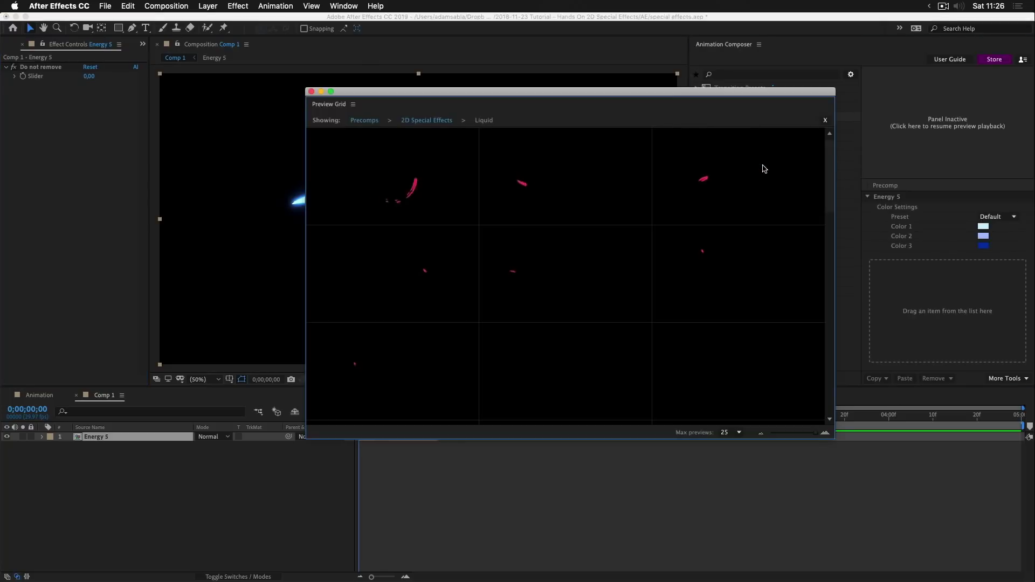
click(575, 274)
click(504, 348)
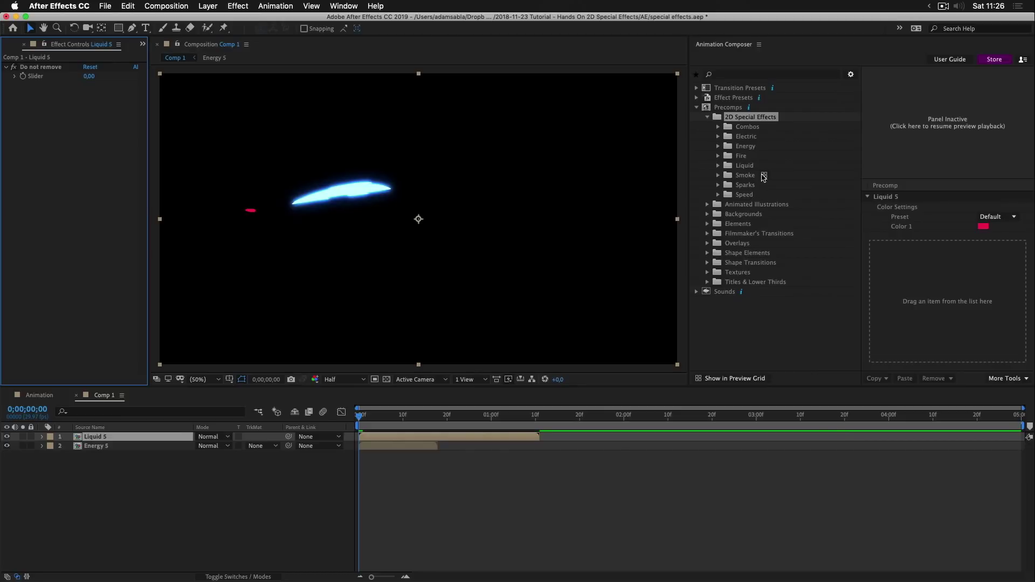
click(764, 175)
click(581, 184)
click(501, 253)
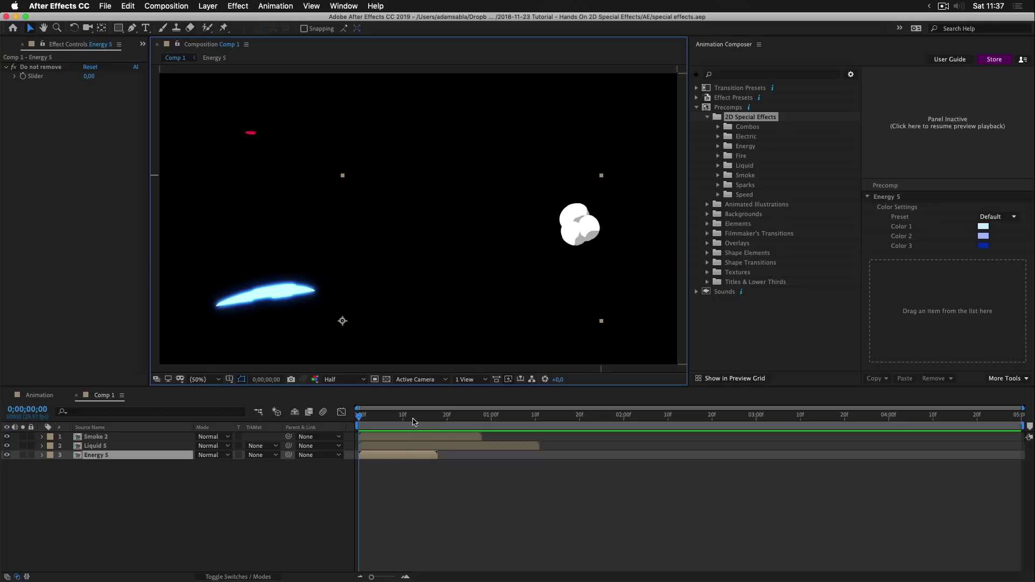
End the work area at about one second and preview from the start
click(545, 417)
key(n)
key(Home)
key(space)
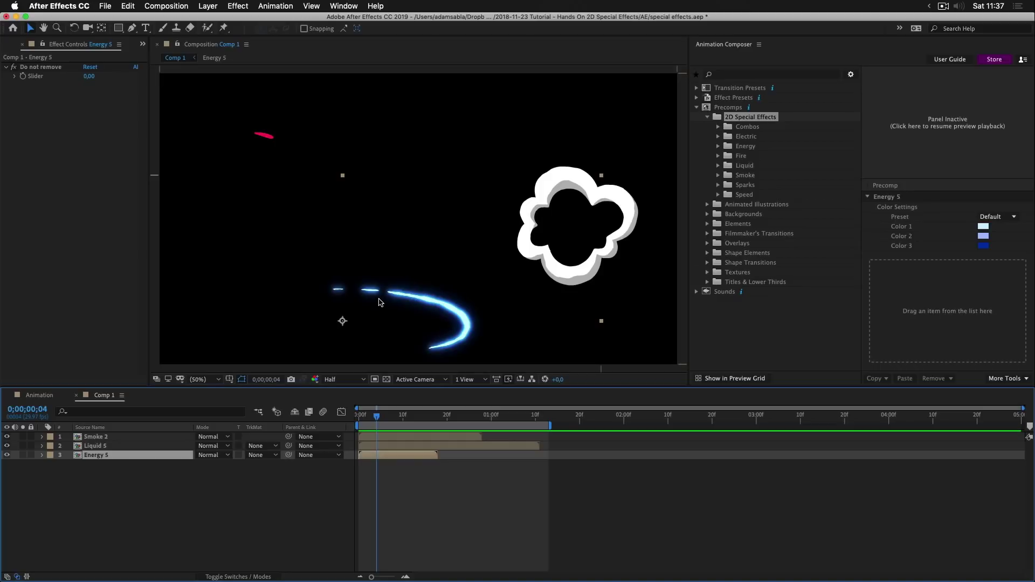
Raise Energy 5's Glow Radius to 51 and Glow Softness to 73
click(42, 455)
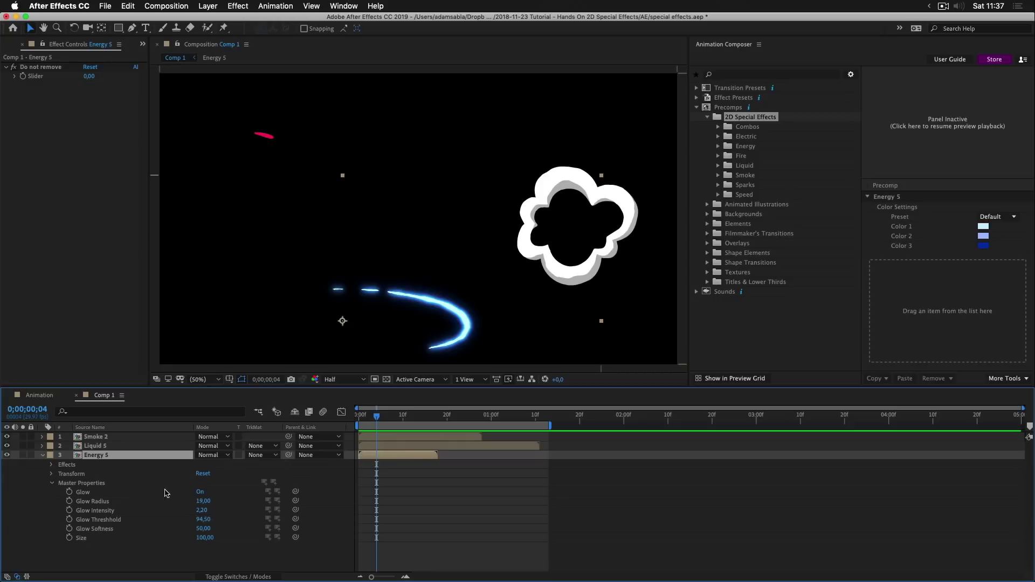
click(199, 491)
click(199, 491)
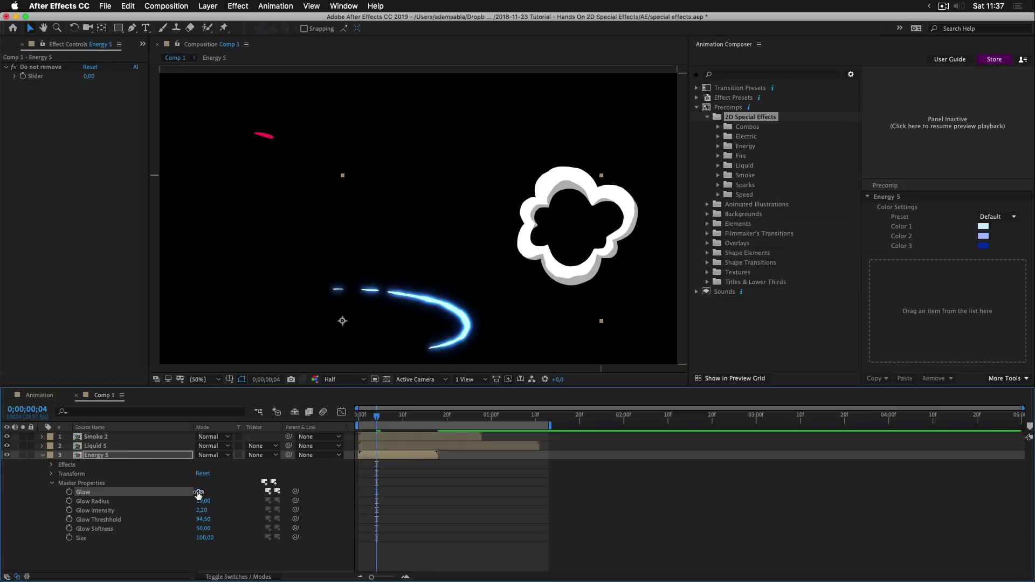
drag(203, 500, 209, 526)
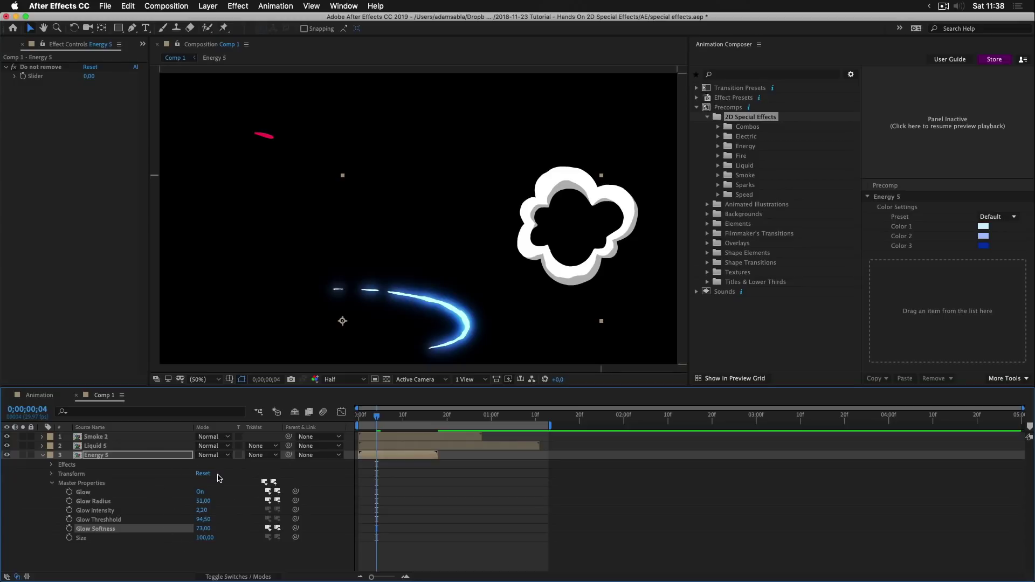
Recolour Energy 5 pink and magenta and save the palette as 'My colors'
click(981, 237)
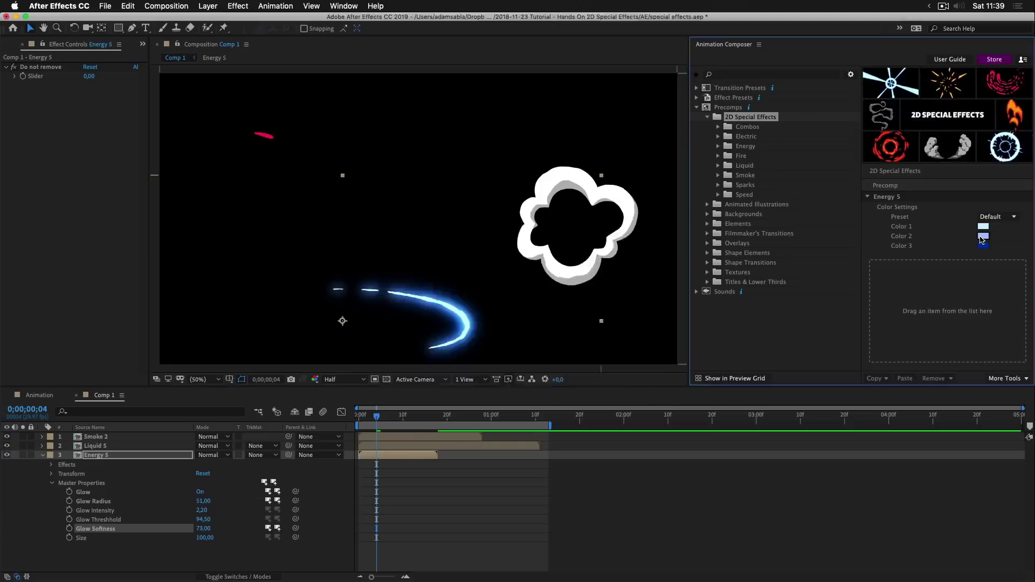
click(608, 239)
click(983, 226)
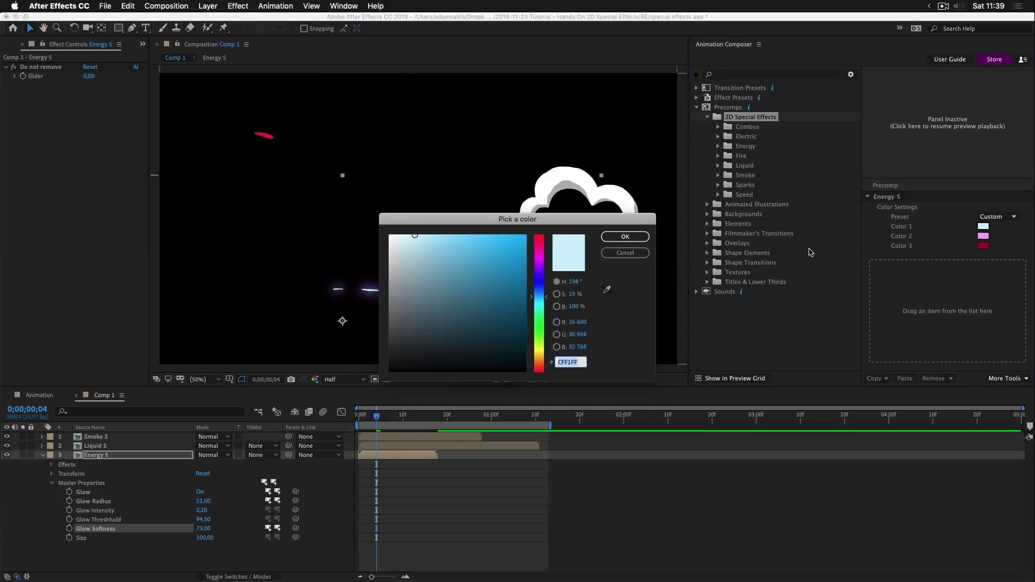
click(619, 239)
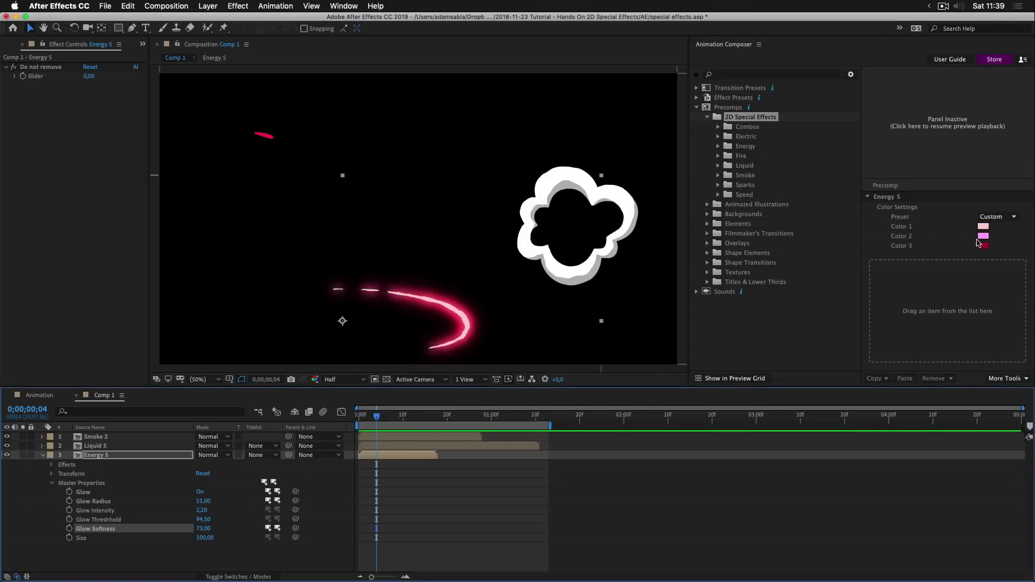
click(1000, 218)
click(990, 264)
triple_click(890, 227)
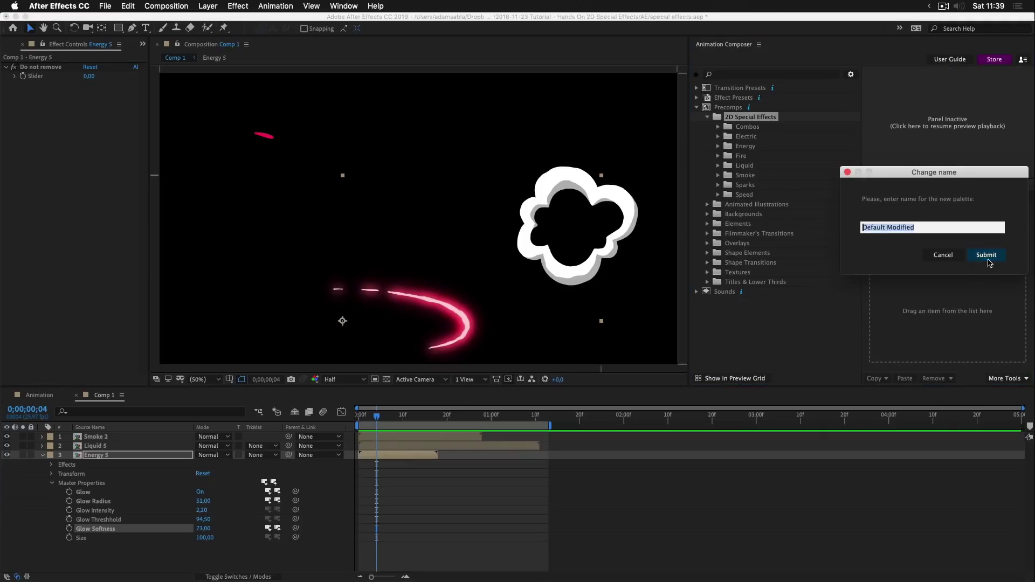
text(My colors)
key(Return)
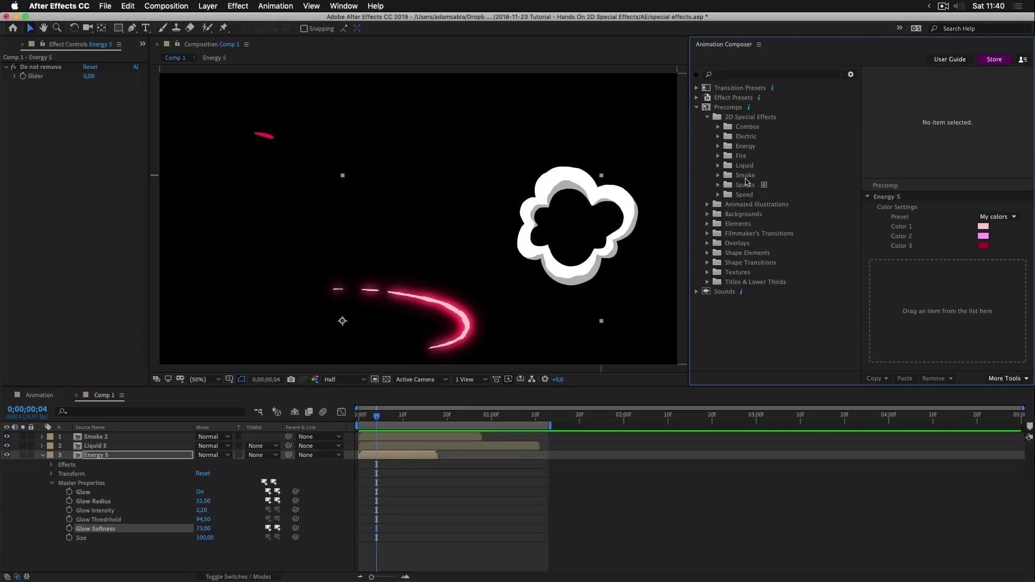
Add the Energy 8 precomp to Comp 1 and preview the animation
click(718, 146)
click(757, 224)
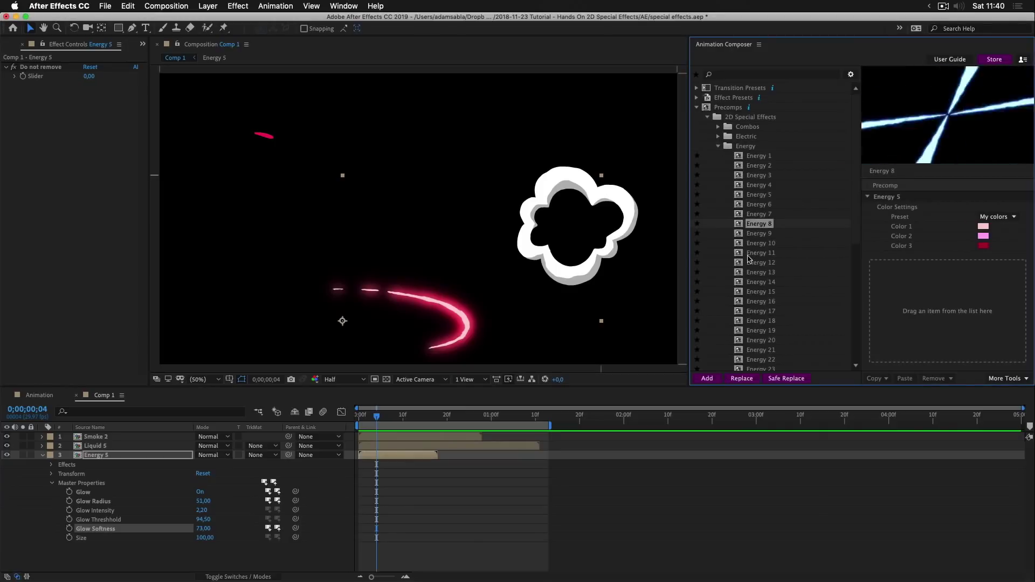
click(707, 379)
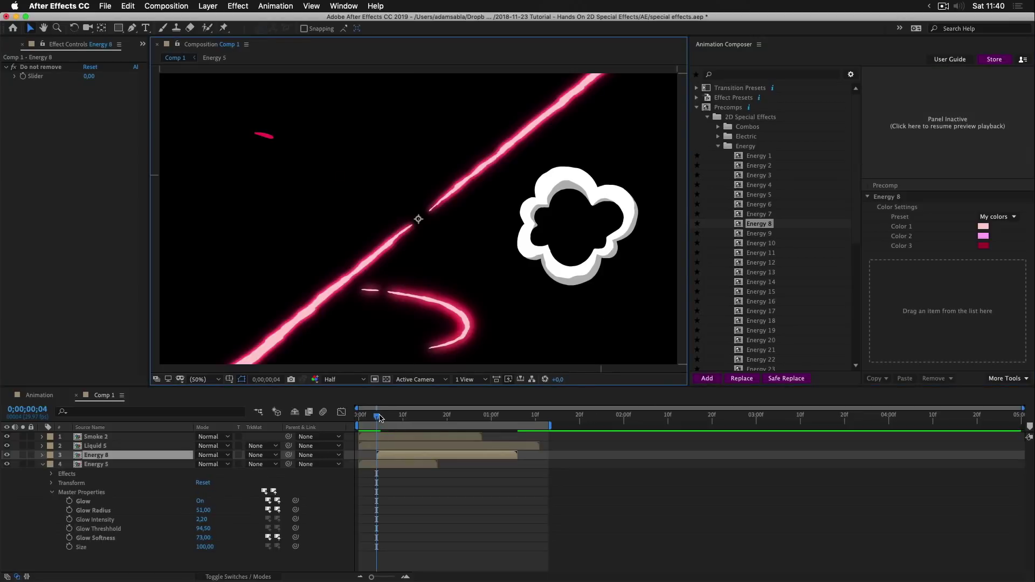
key(space)
key(space)
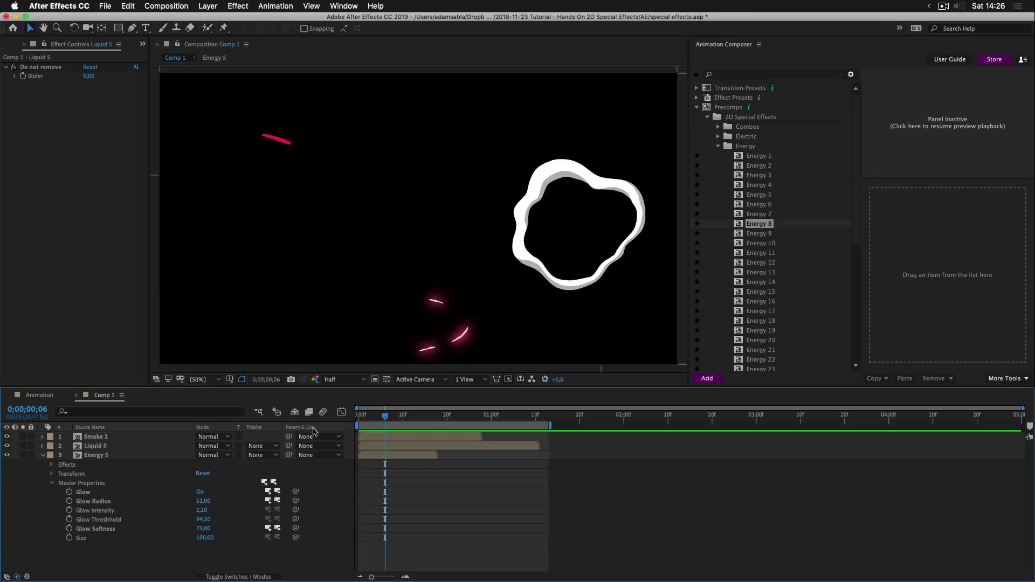
Solo Liquid 5 and set its Choke Matte back to 0 at frame 14
click(23, 446)
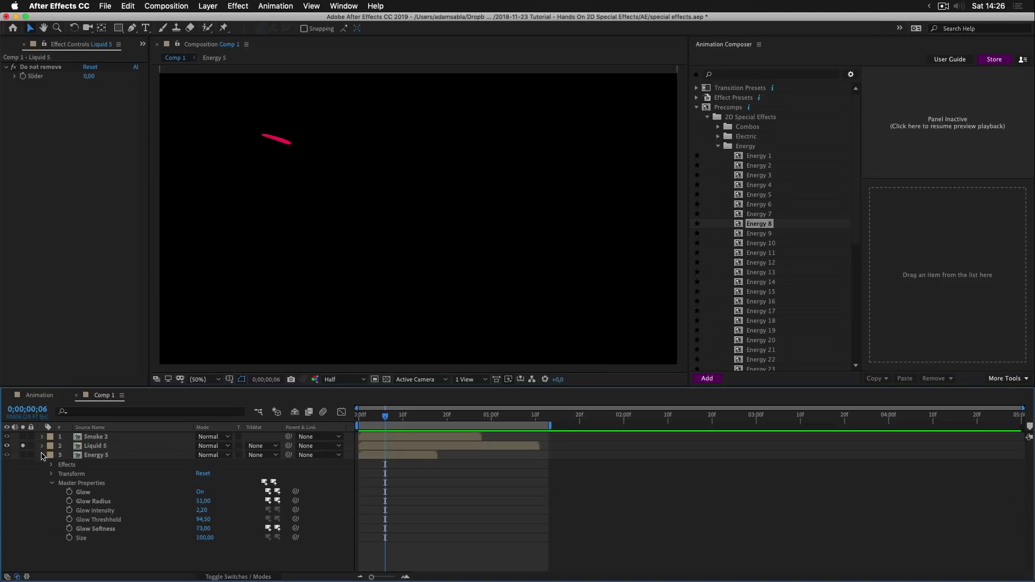
click(42, 455)
click(43, 446)
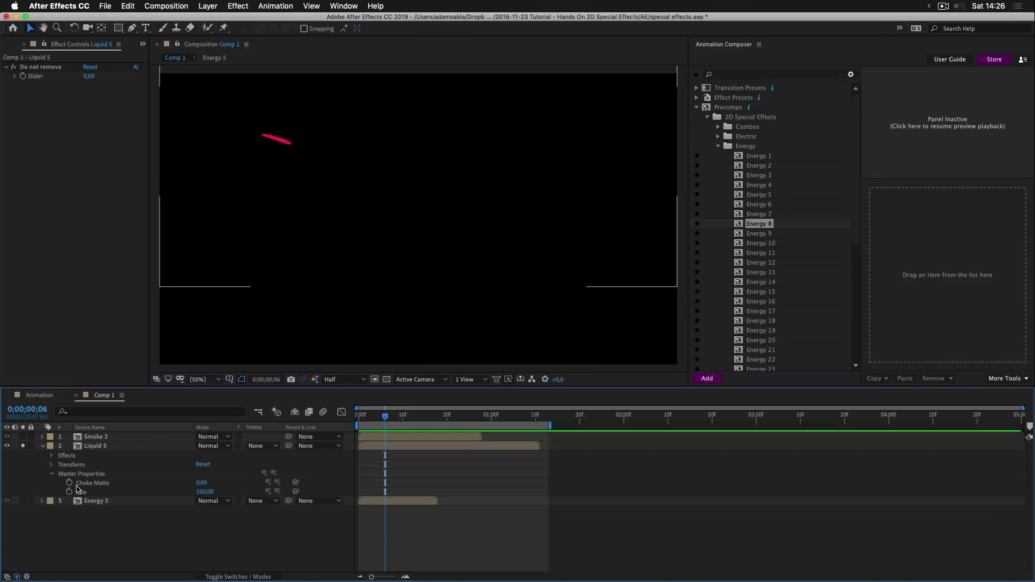
drag(390, 419, 421, 416)
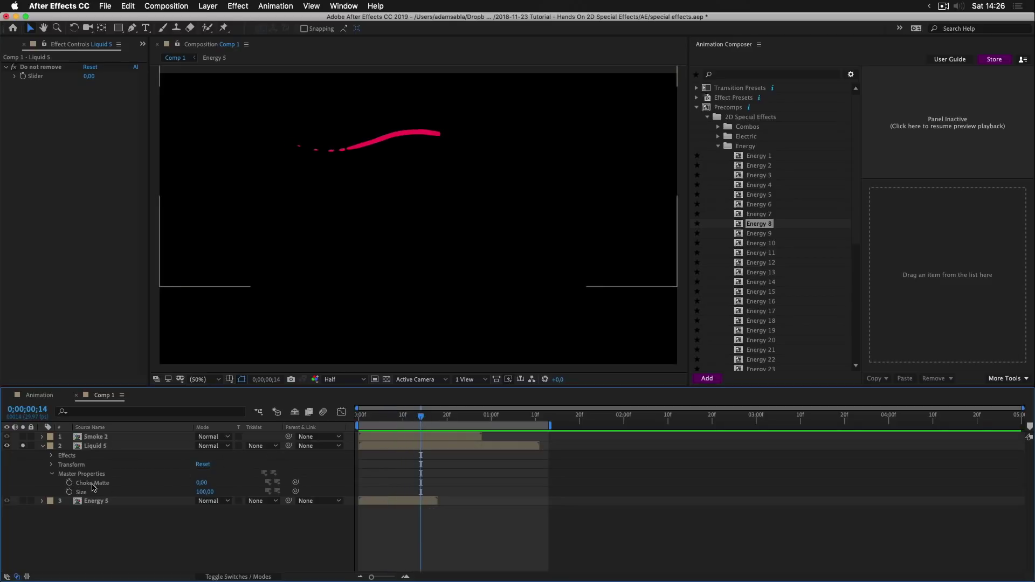
drag(202, 483, 192, 480)
Set Liquid 5's Color 1 to white (FFFFFF) in Animation Composer
click(401, 446)
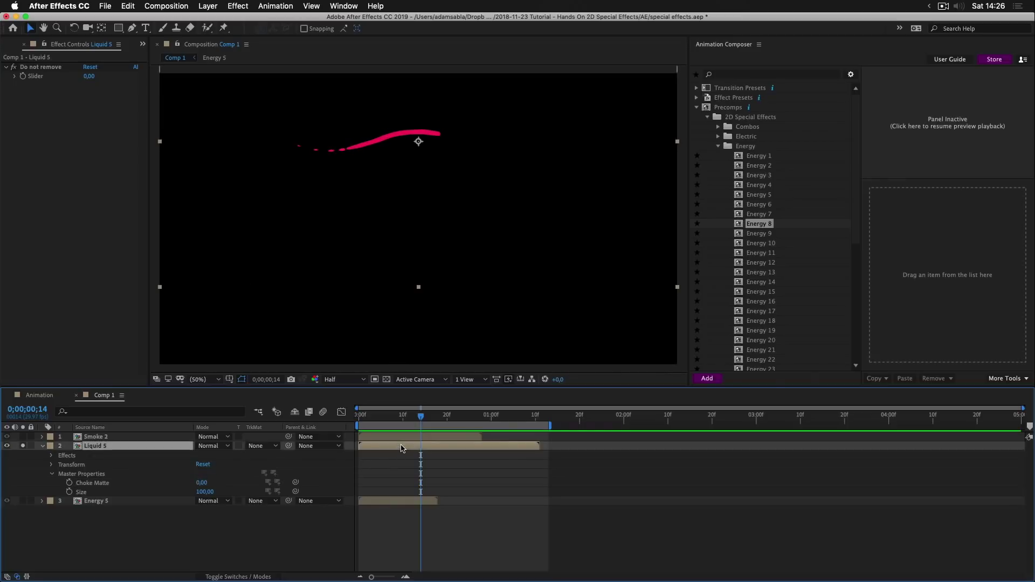
click(983, 227)
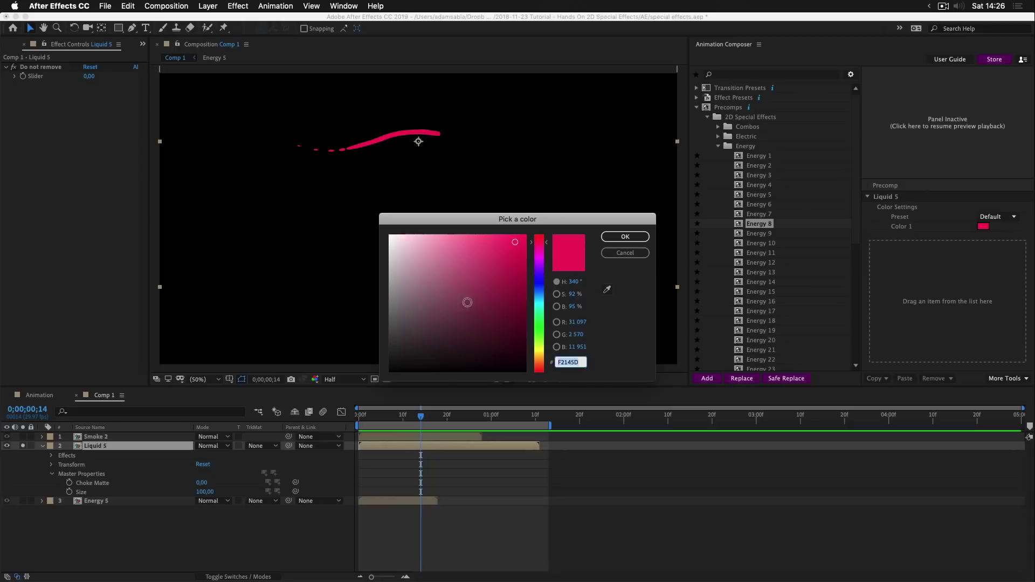
drag(467, 303, 361, 224)
click(606, 239)
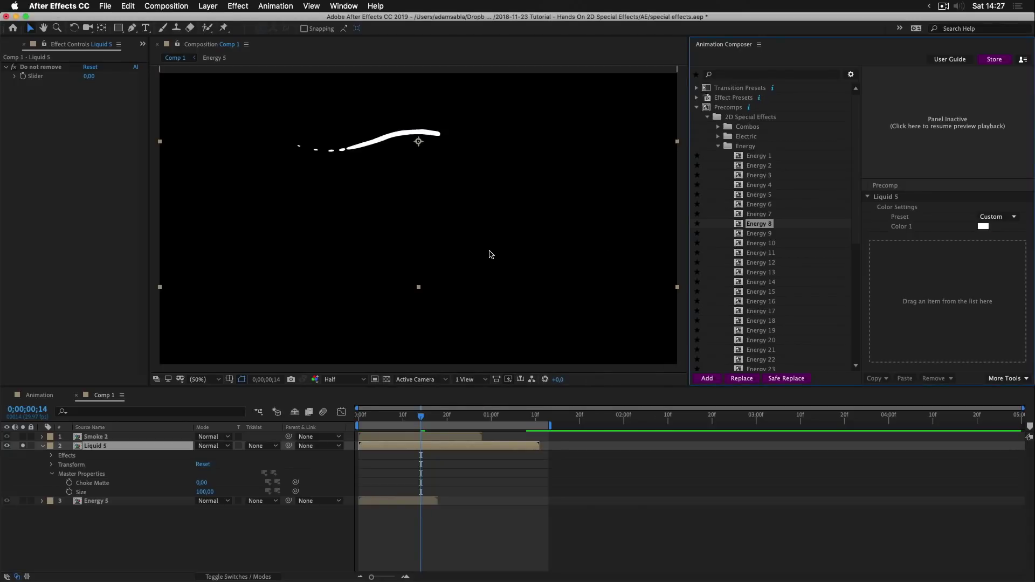
key(super+5)
Search Effects & Presets for 'shado' and apply Drop Shadow to Liquid 5
drag(95, 234, 135, 156)
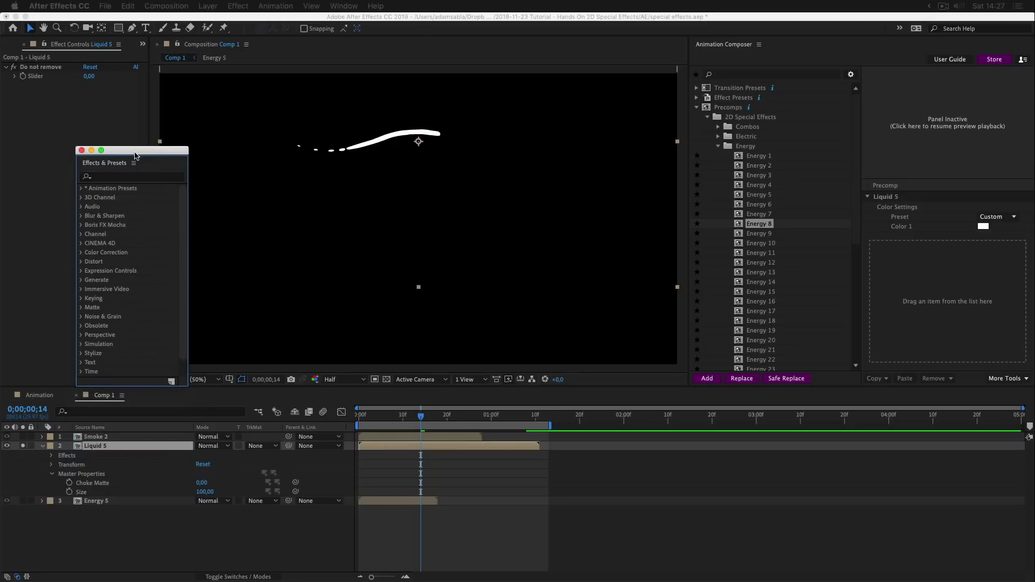
click(123, 178)
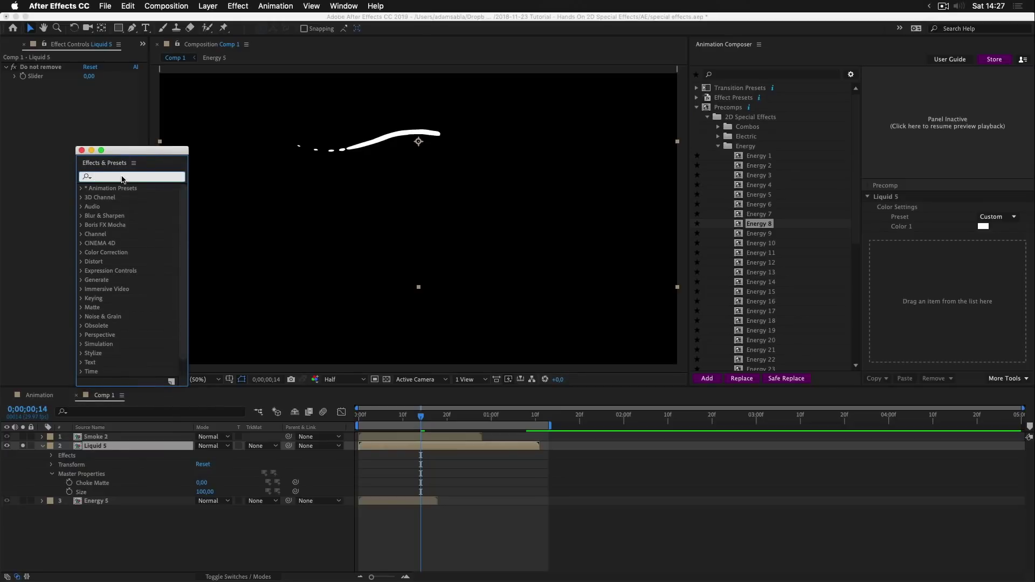
text(shadow)
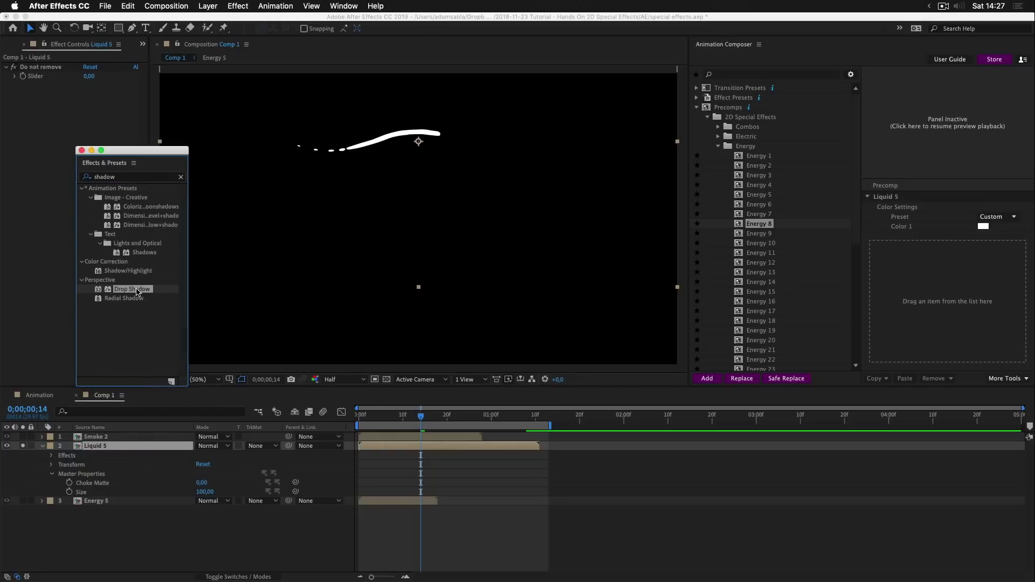
double_click(138, 289)
click(82, 151)
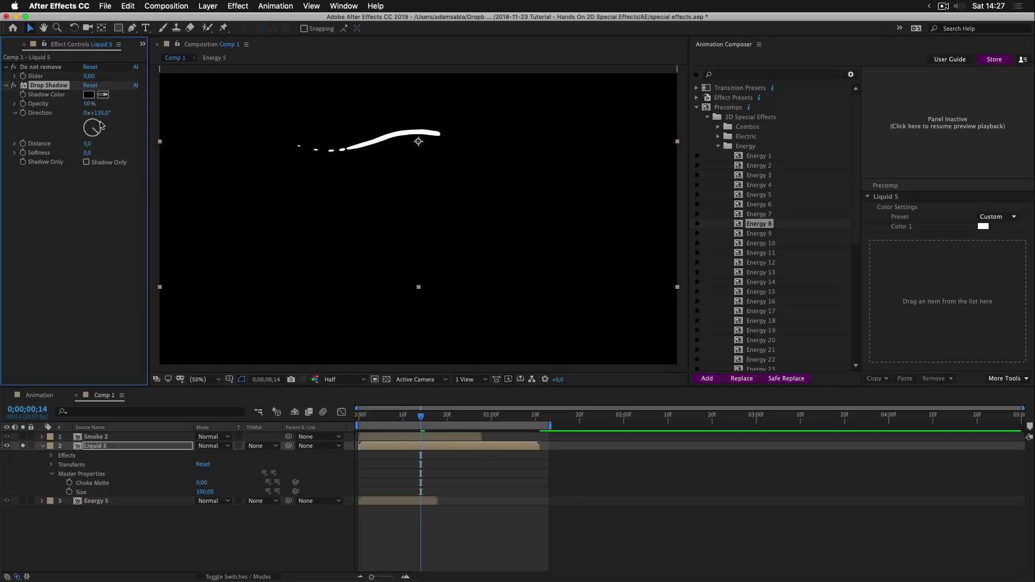
Set the Drop Shadow to white (ffffff), distance 0, softness 68, opacity 100%, then preview
click(89, 94)
text(ffffff)
key(Return)
mouse_move(86, 144)
mouse_down()
mouse_move(46, 144)
mouse_move(117, 153)
mouse_up()
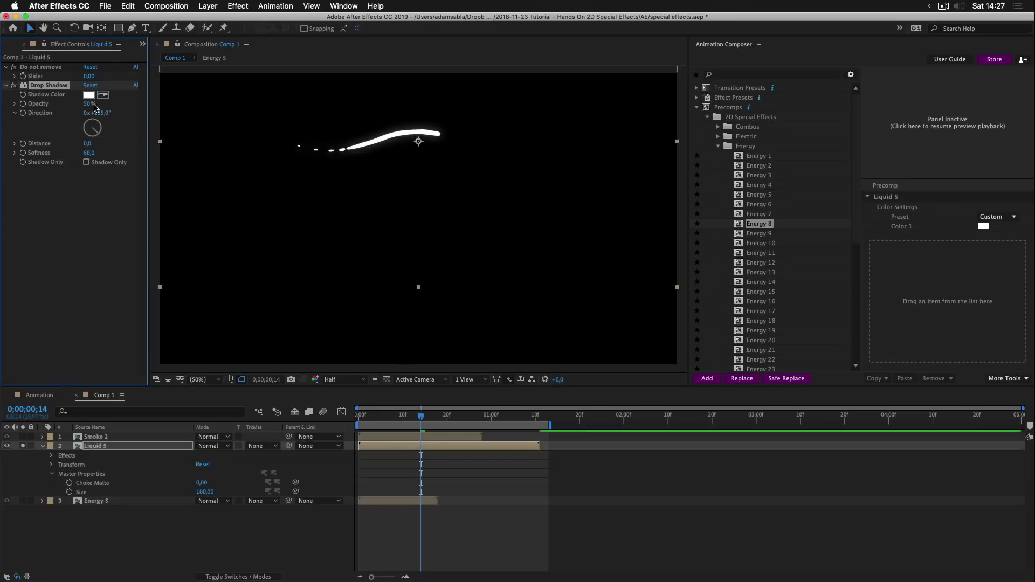
drag(89, 104, 168, 103)
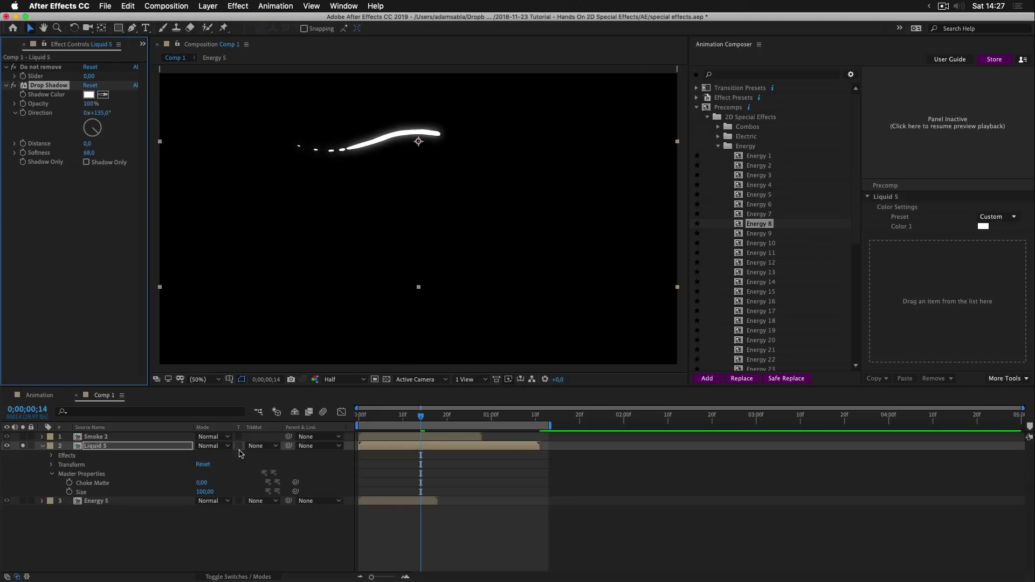
drag(413, 416, 398, 418)
key(space)
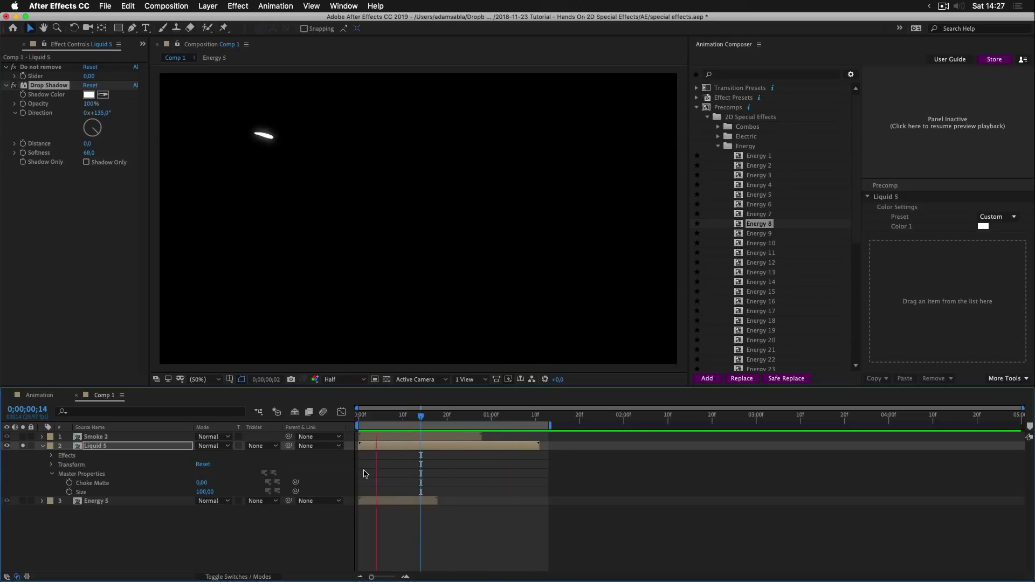
Duplicate Liquid 5 with Cmd+D and drag the copy's streak below the original
key(space)
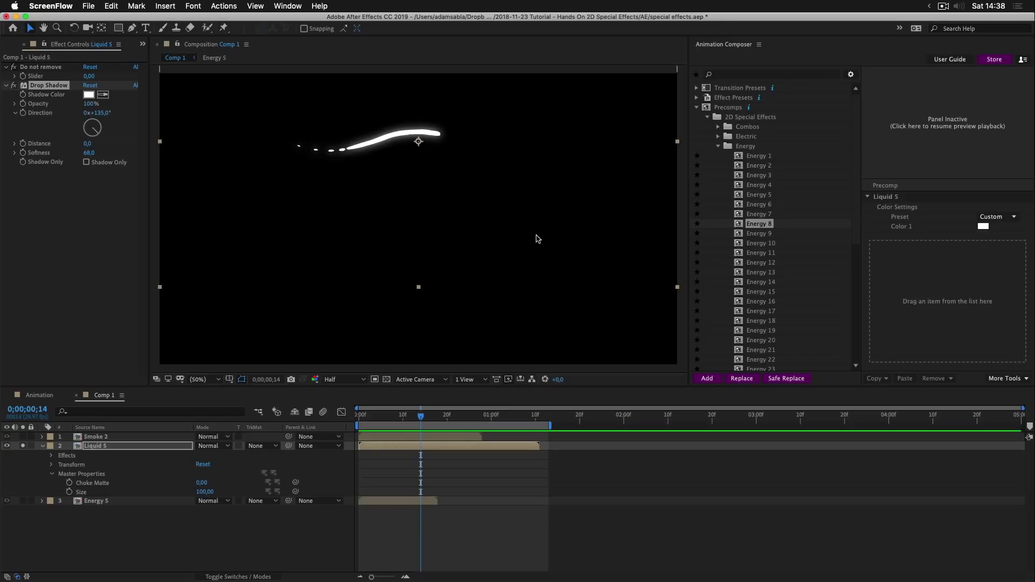
click(537, 239)
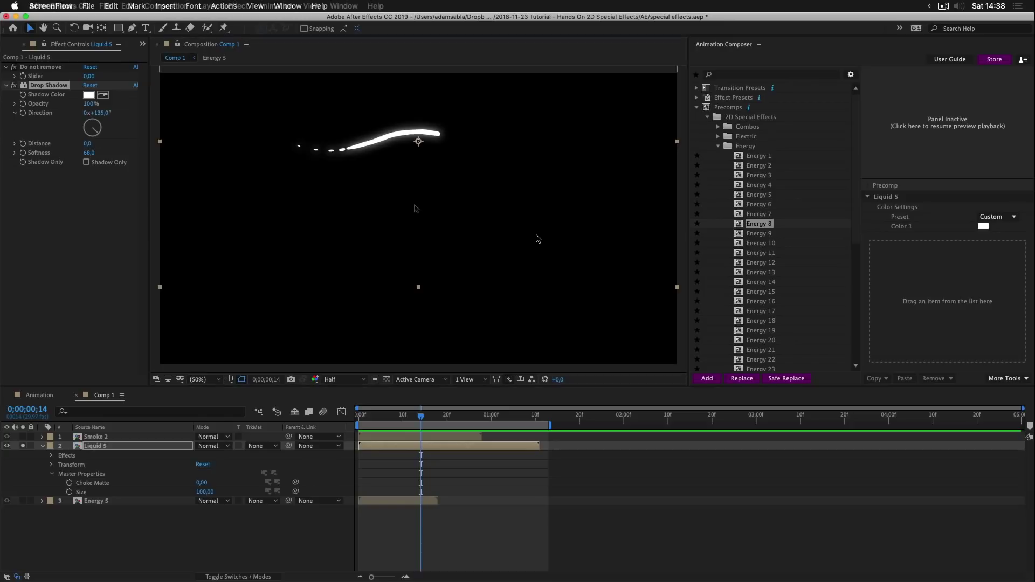
click(403, 437)
key(super+d)
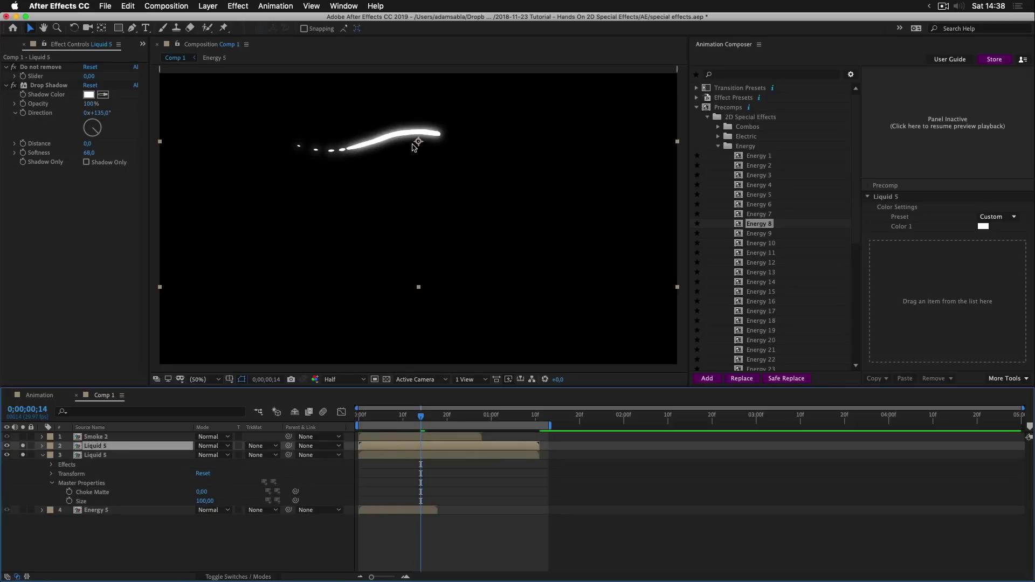
drag(413, 147, 414, 219)
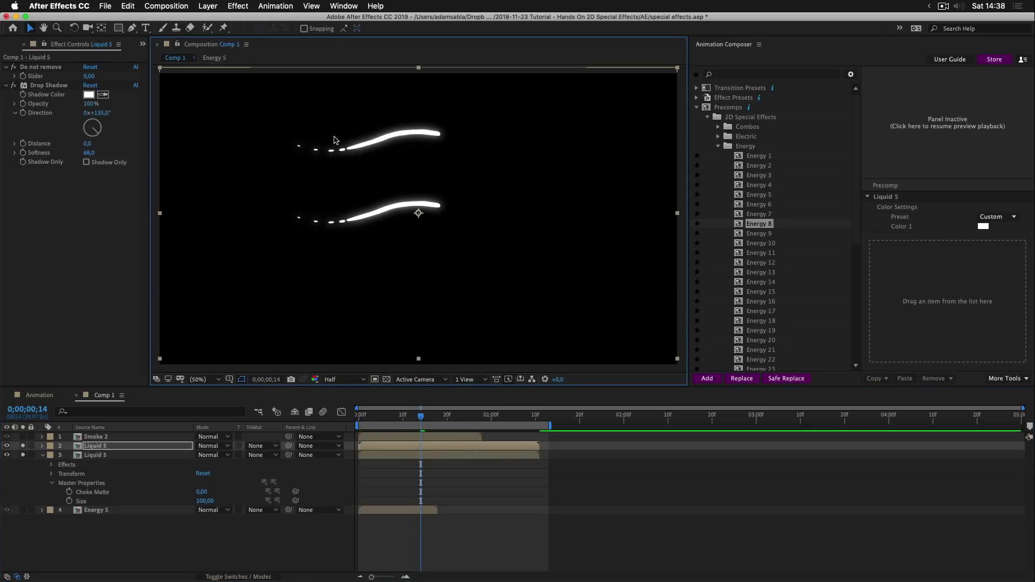
click(347, 6)
Apply Posterize Time to Liquid 5 at a 12 frame rate and preview
click(366, 106)
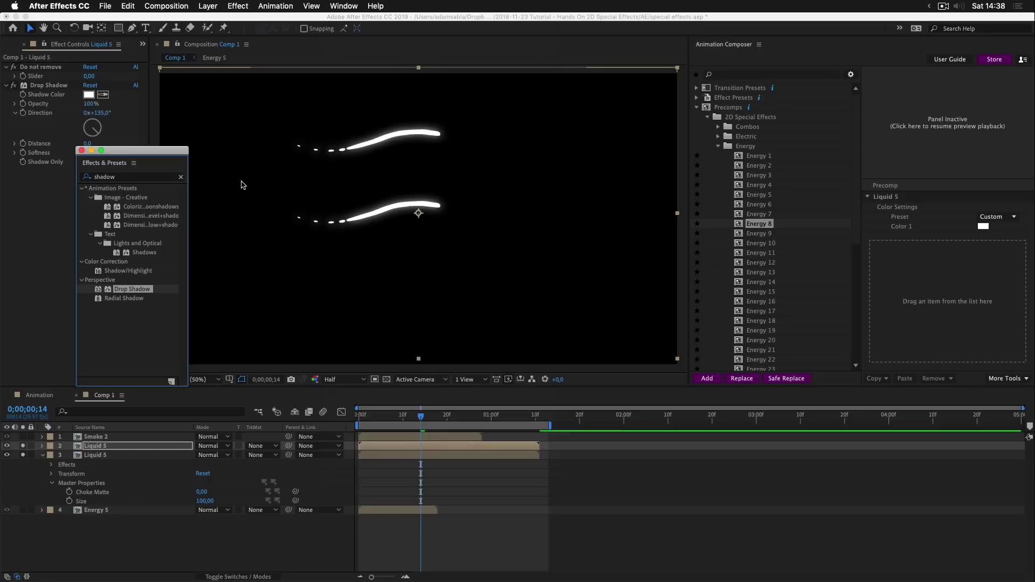
click(145, 177)
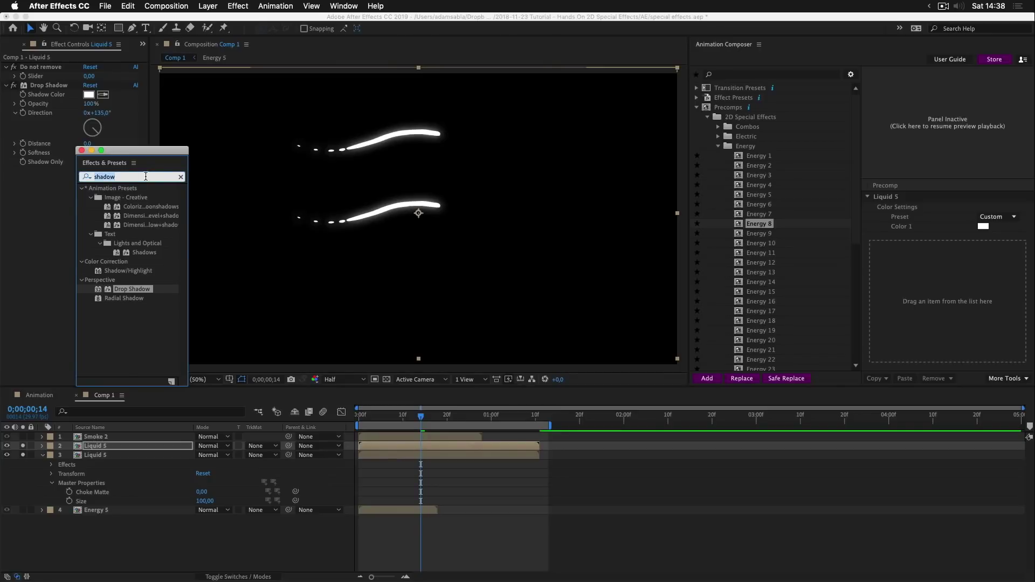
text(poster)
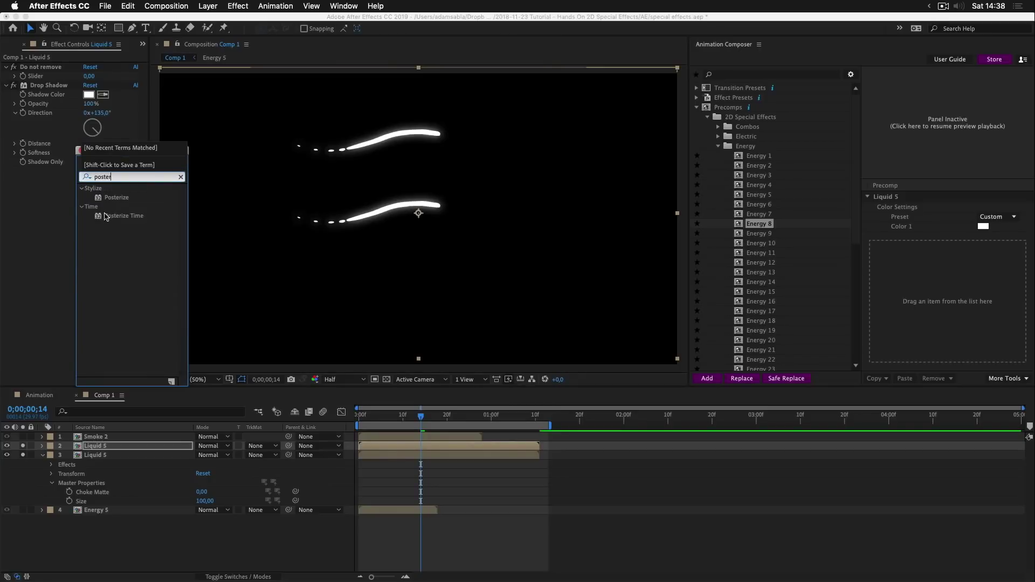
double_click(109, 217)
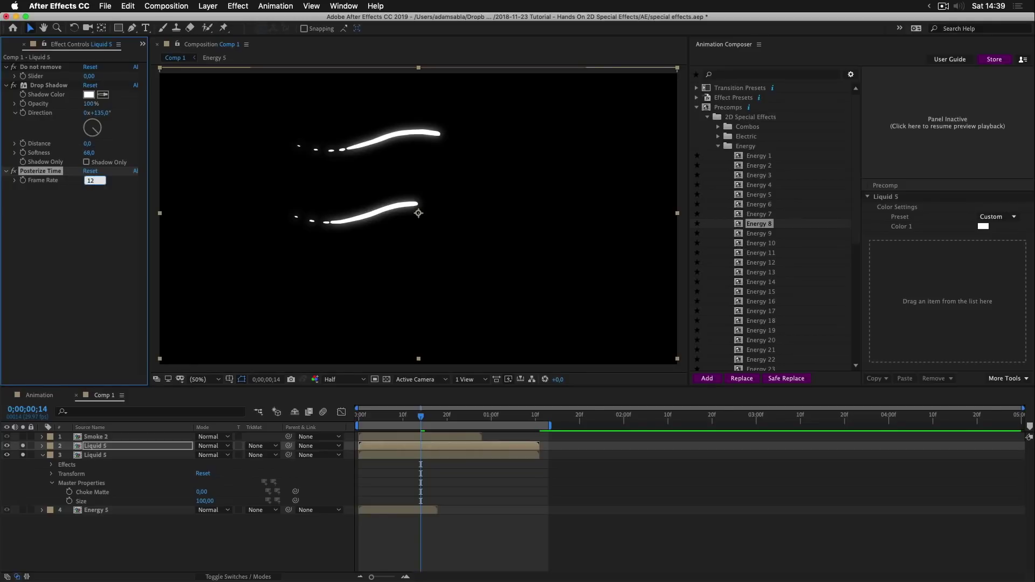
key(Return)
key(space)
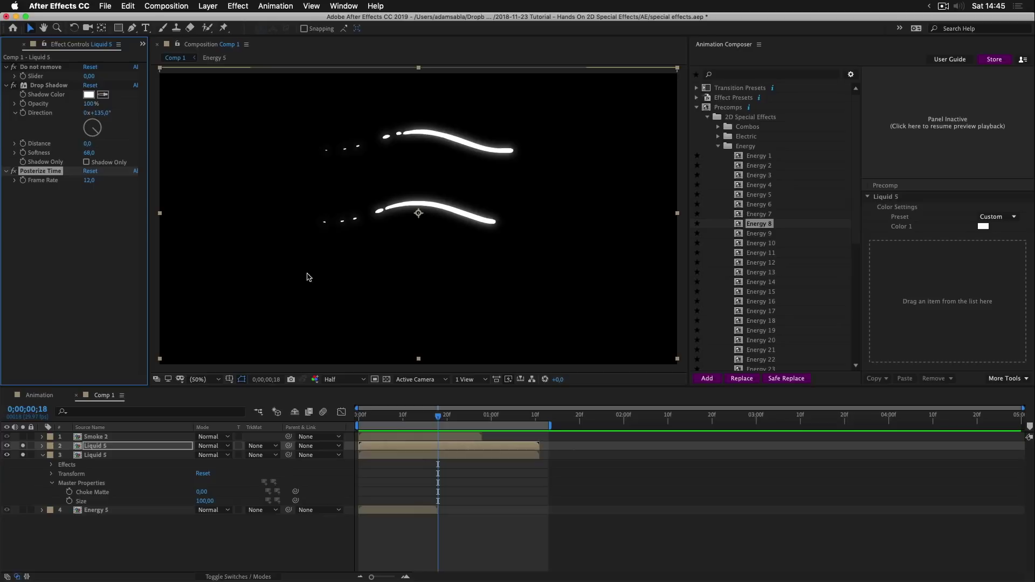
Delete the duplicate Liquid 5 layer and draw a rectangular mask around the upper streak
click(410, 450)
key(Delete)
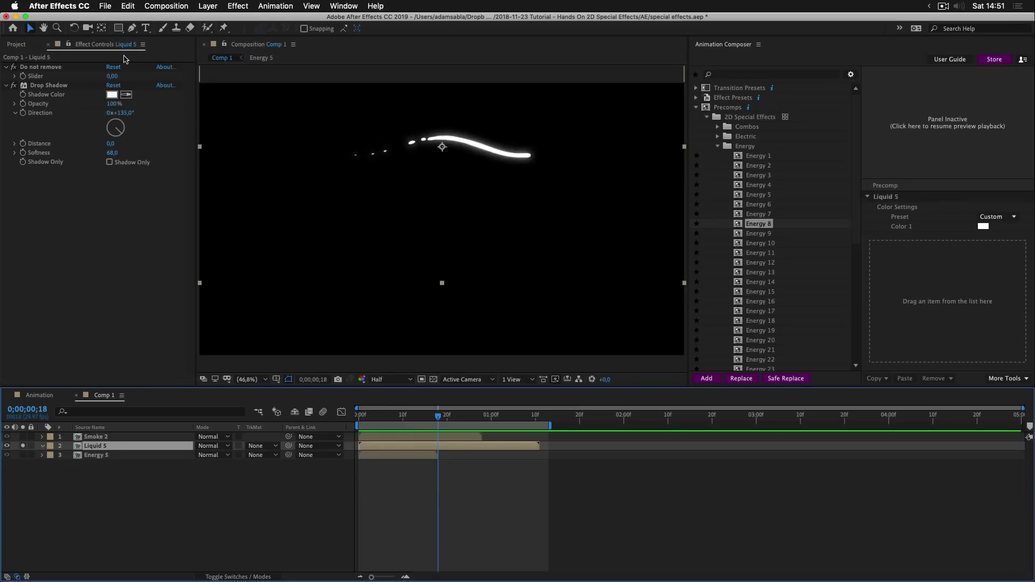
click(119, 28)
drag(407, 94, 661, 212)
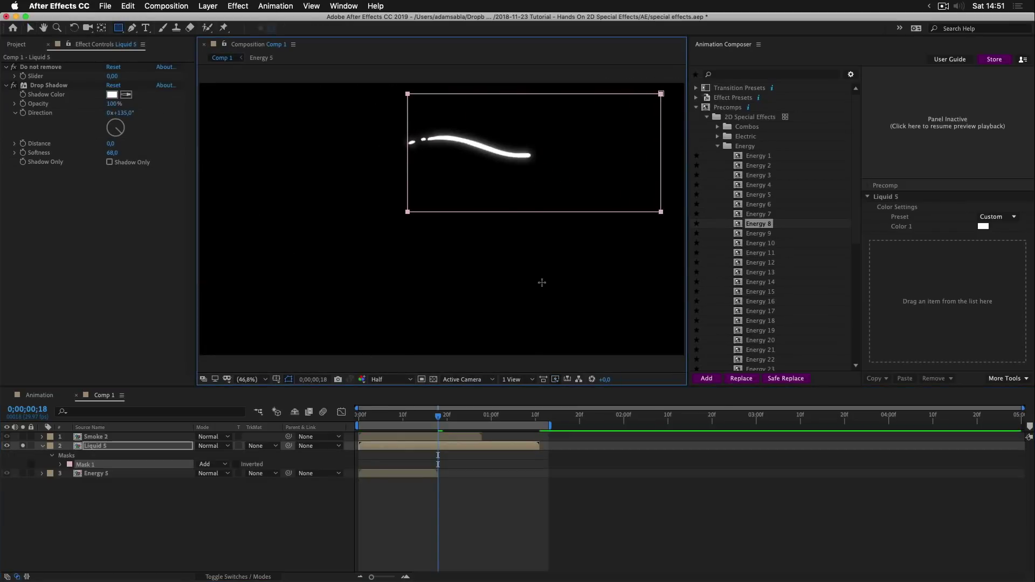
Feather Mask 1 to about 14 pixels, deselect the layer and preview from frame 14
key(f)
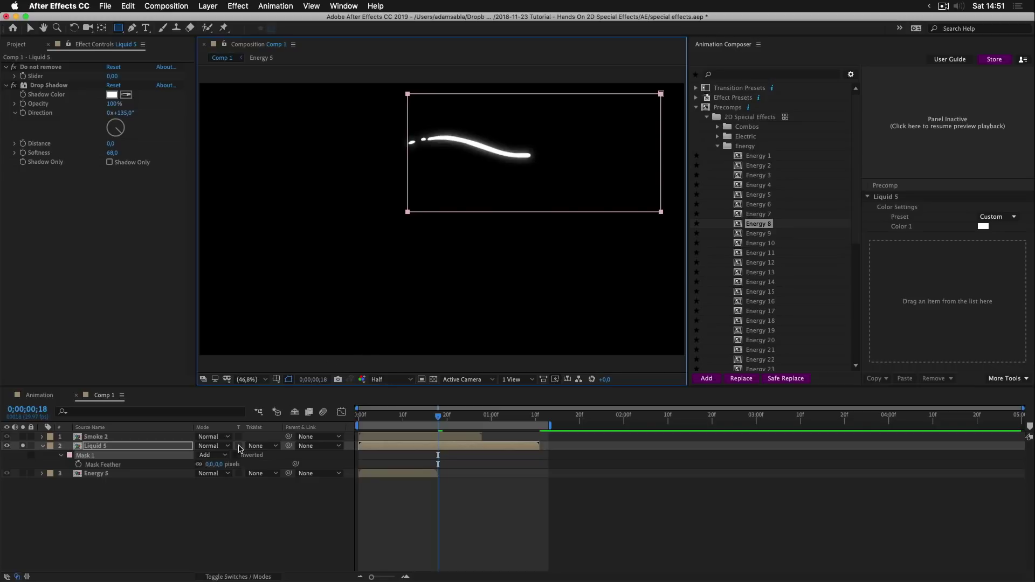
drag(210, 464, 216, 463)
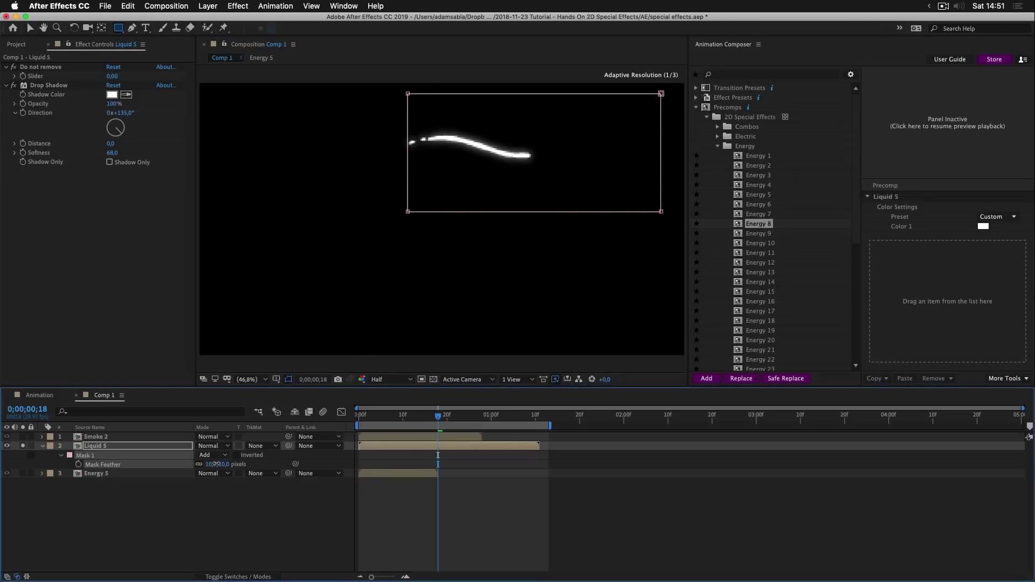
drag(425, 416, 421, 417)
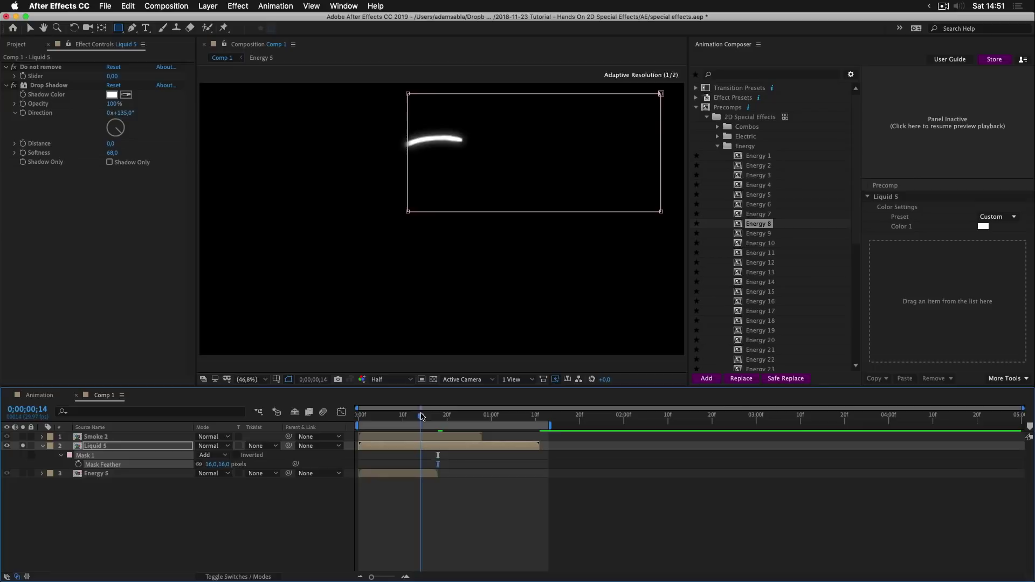
click(400, 500)
key(space)
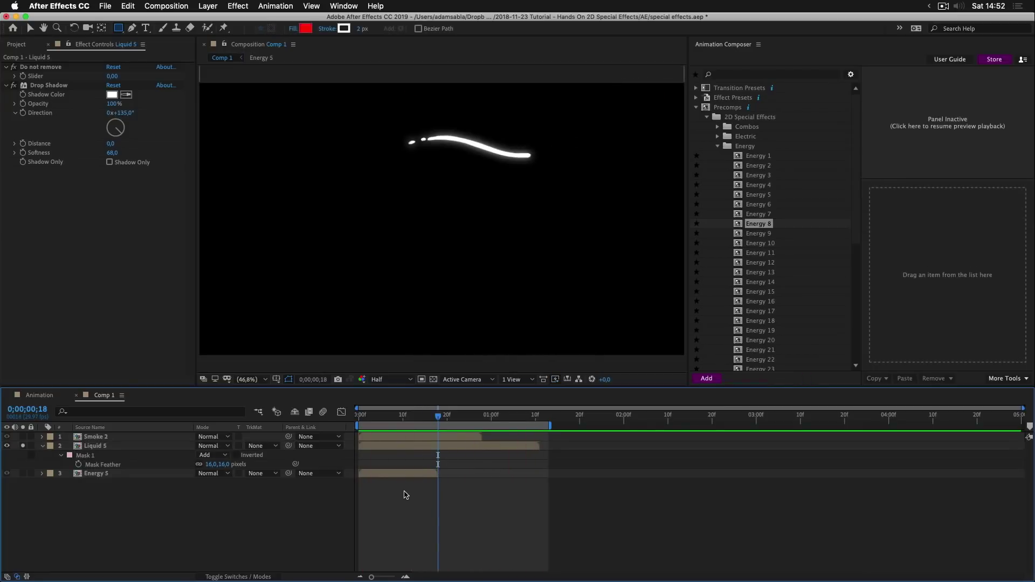
Solo the Smoke 2 layer instead of Liquid 5, shift it left, and return to a frame showing the cloud
key(v)
click(22, 437)
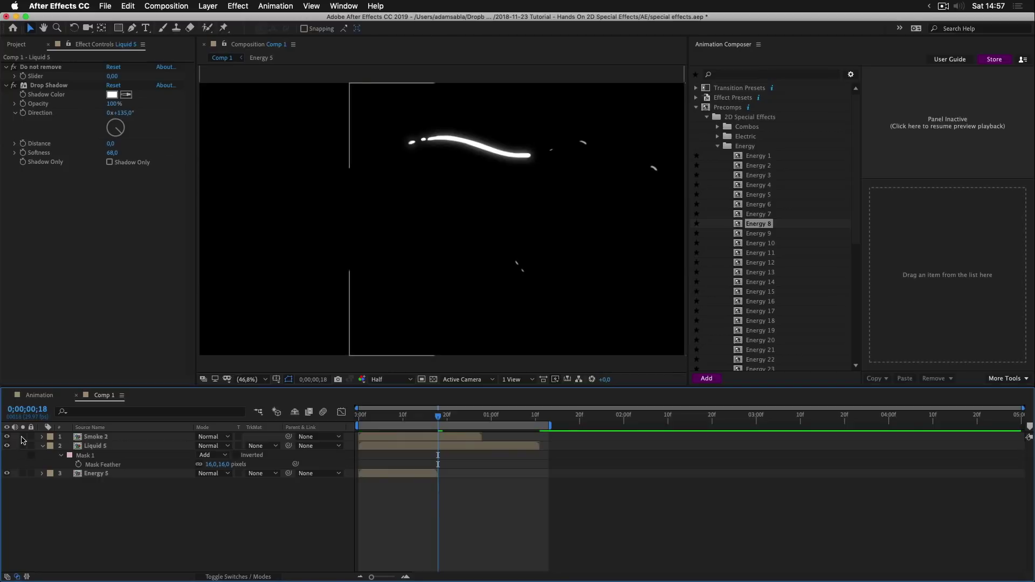
click(22, 446)
click(90, 439)
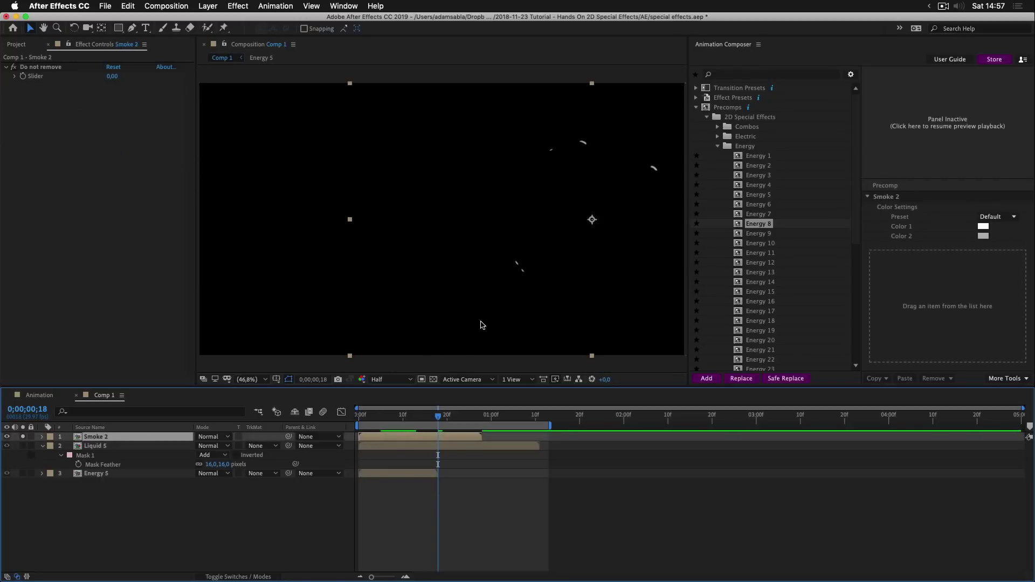
drag(482, 324, 365, 329)
drag(438, 416, 380, 417)
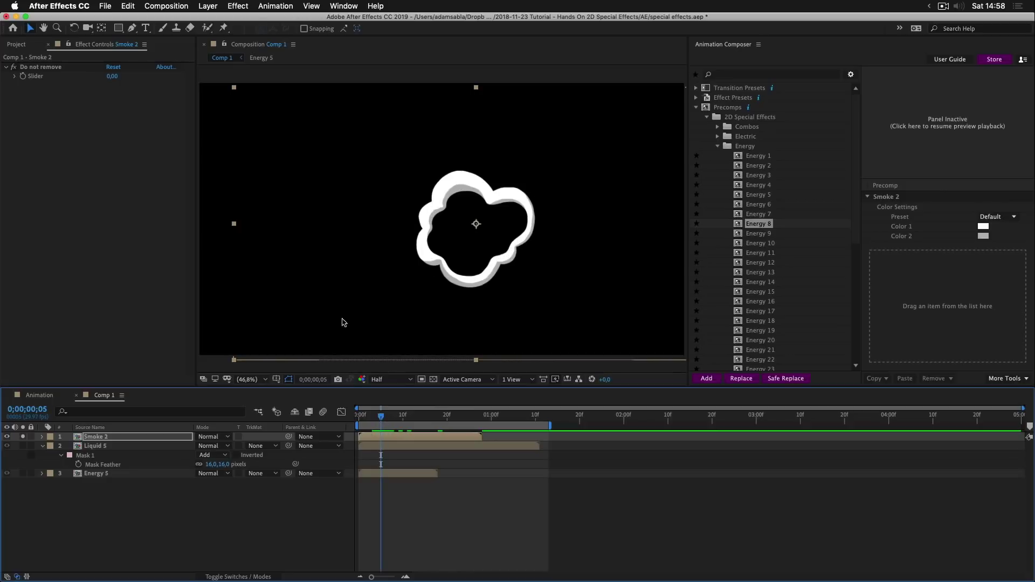
Apply Drop Shadow to Smoke 2 by searching 'shado' in Effects & Presets
click(343, 6)
click(353, 162)
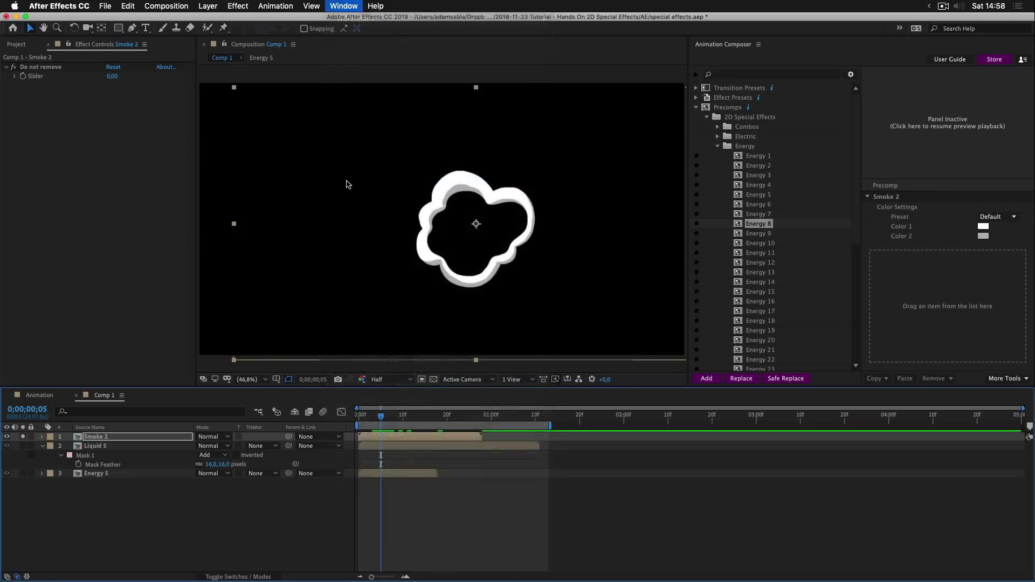
click(143, 178)
text(shadow)
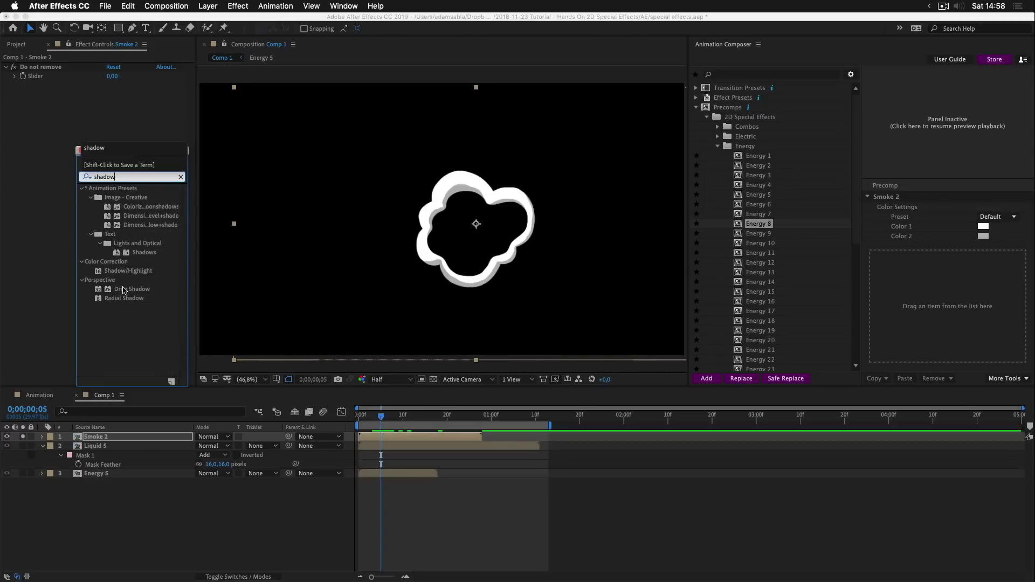
double_click(123, 291)
click(81, 151)
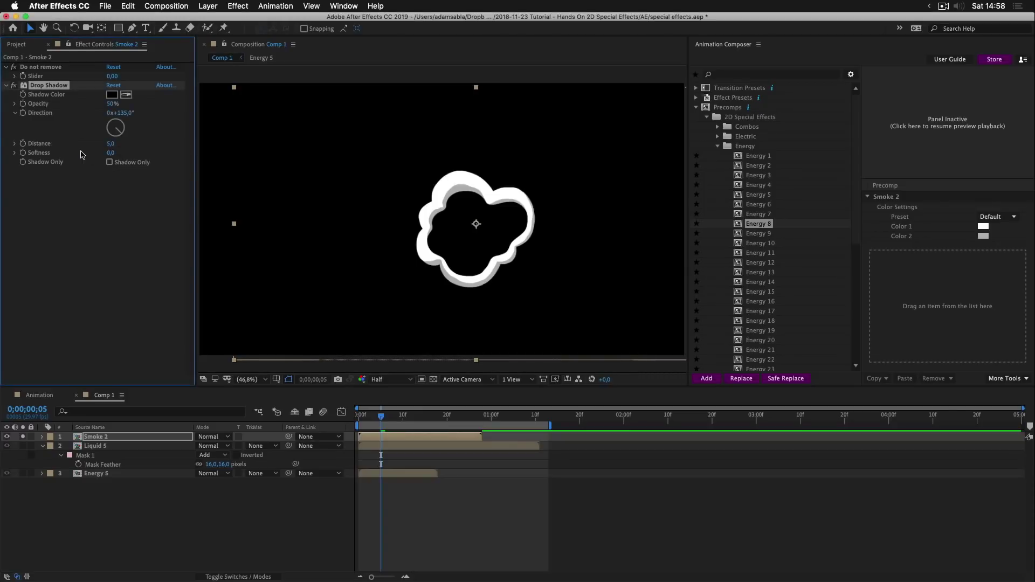
Set the Drop Shadow to Shadow Only with Distance 0, softness 76 and a light grey colour
click(111, 95)
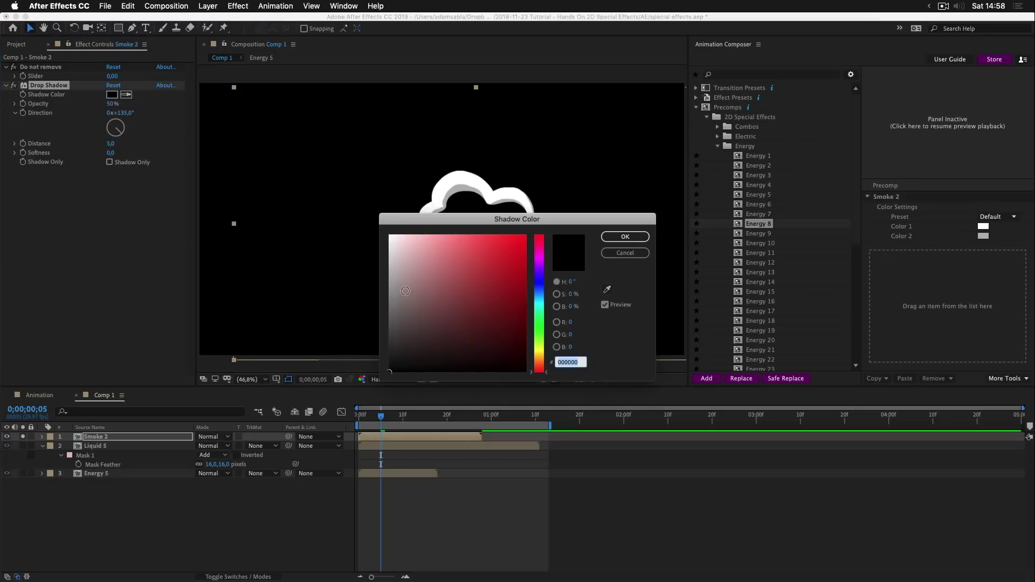
click(625, 237)
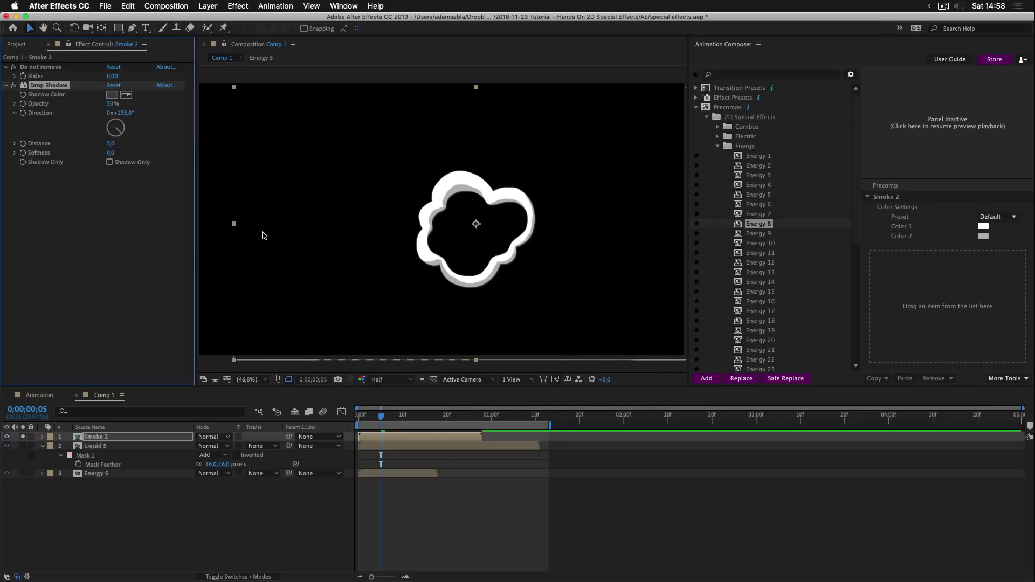
click(109, 163)
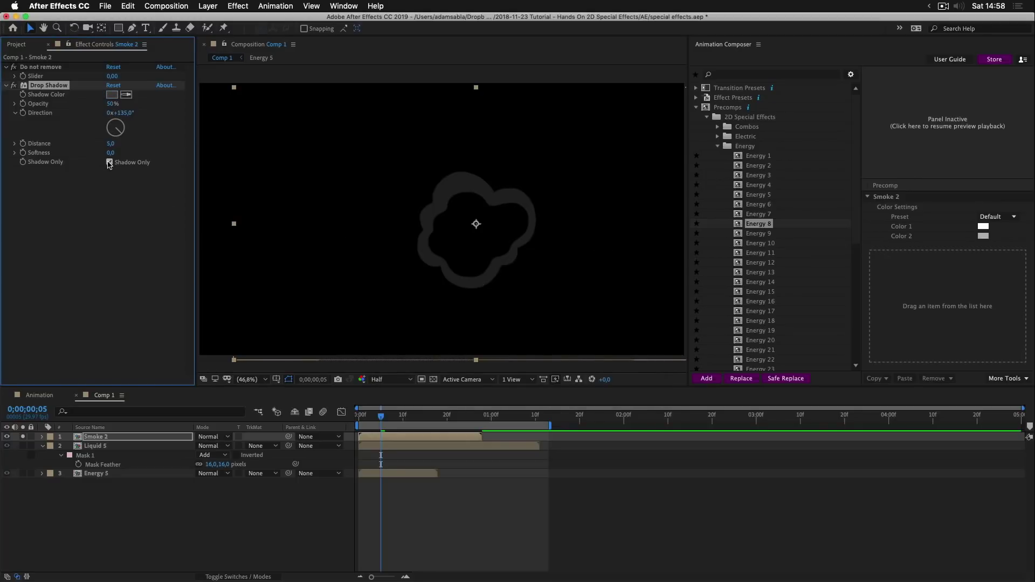
drag(110, 144, 147, 151)
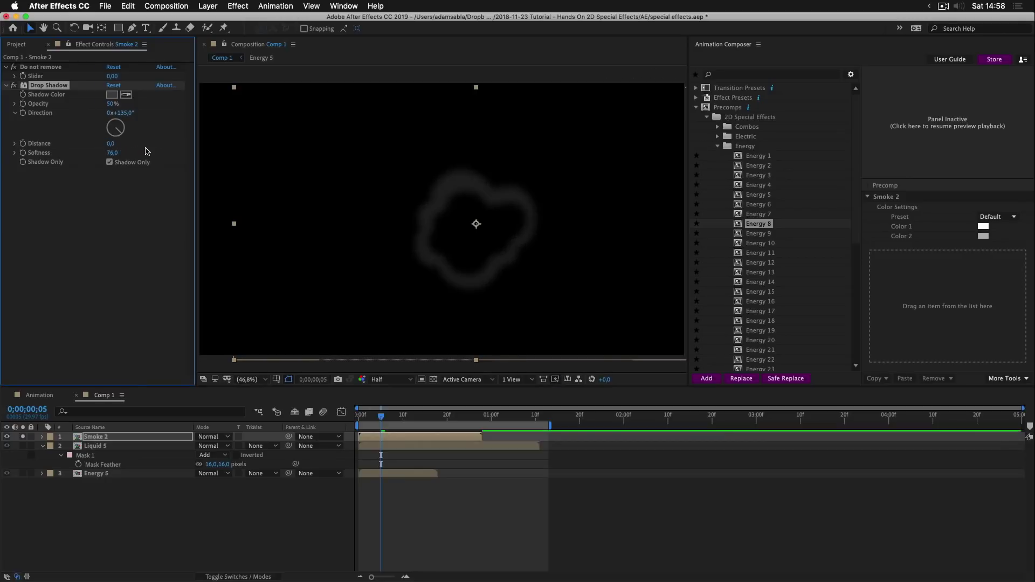
click(113, 98)
mouse_move(401, 251)
mouse_down()
mouse_move(378, 264)
mouse_move(381, 277)
mouse_up()
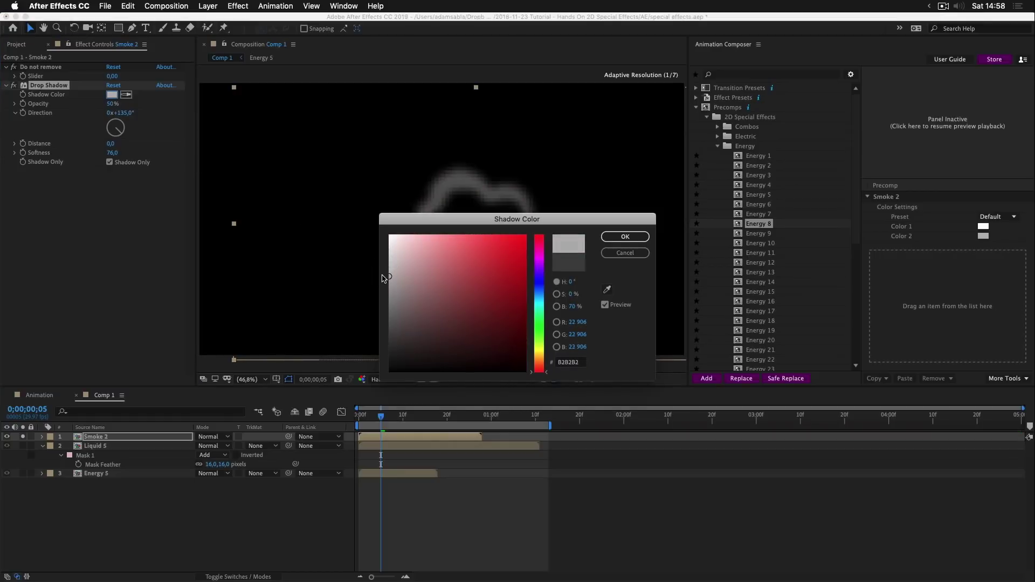
key(Return)
key(space)
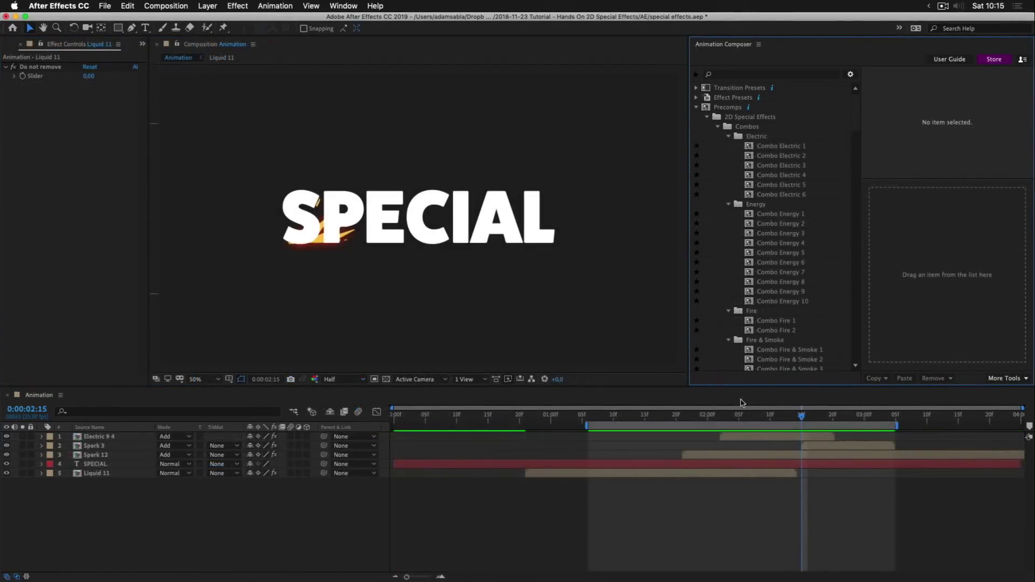
Delete the Electric, Spark and Liquid 11 layers, leaving only the SPECIAL text
key(space)
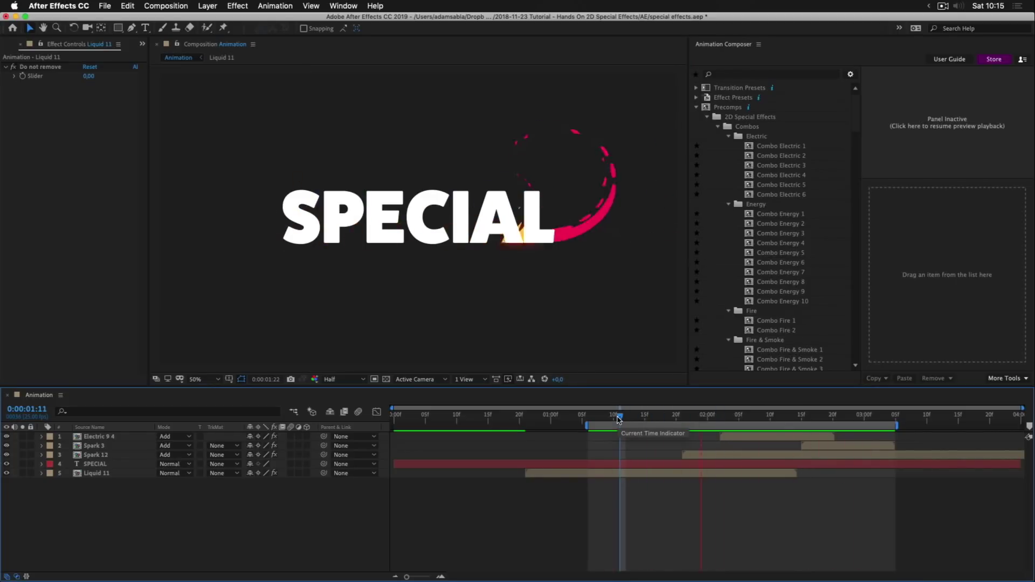
click(770, 447)
click(786, 455)
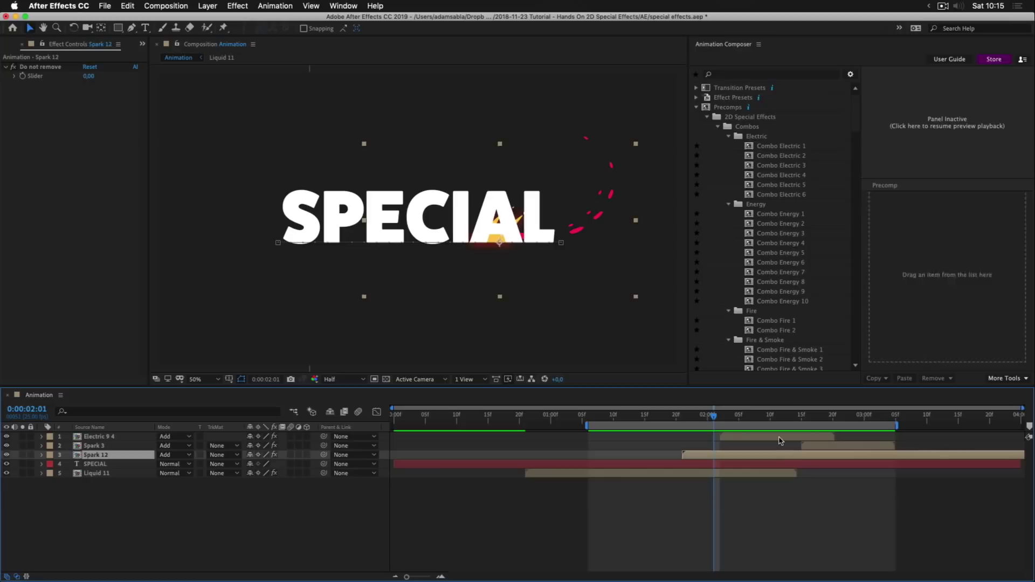
shift+click(755, 436)
key(Delete)
click(743, 446)
key(Delete)
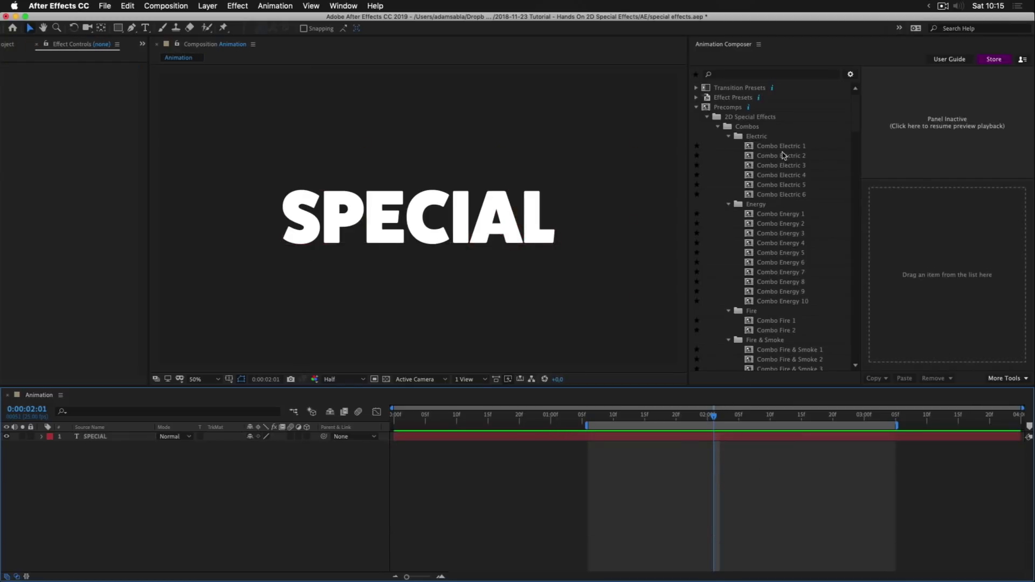
Browse the Combo Electric previews, then show all Electric combos in the Preview Grid
click(781, 146)
key(Down)
key(Down)
key(Down)
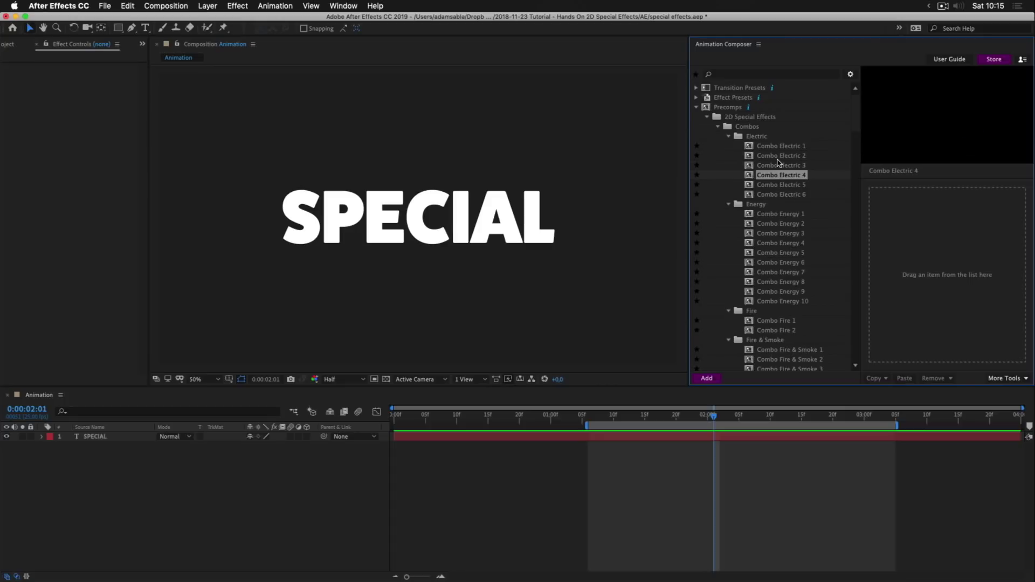
key(Down)
key(Up)
key(Up)
key(Up)
key(Up)
key(Down)
key(Down)
key(Down)
key(Down)
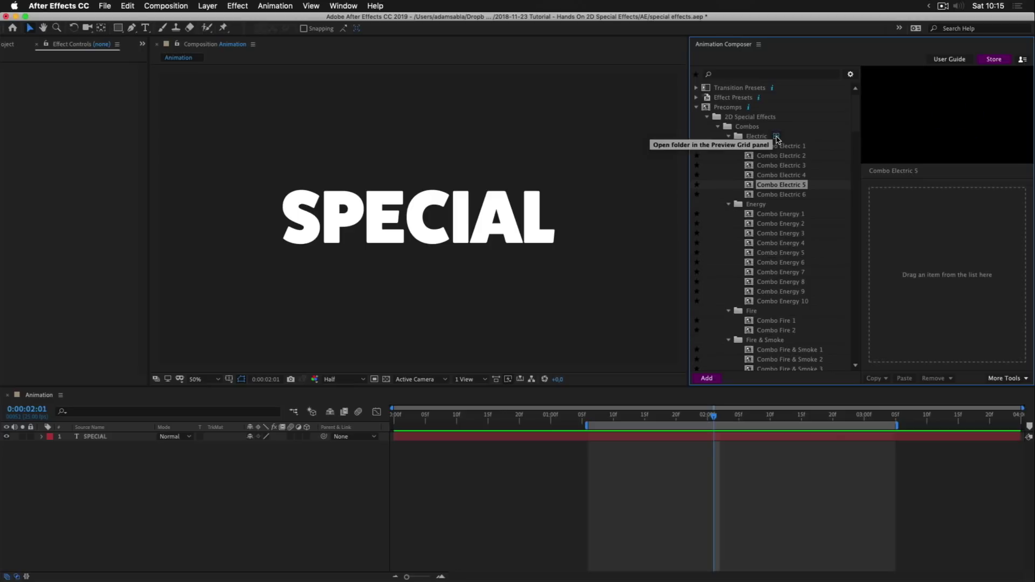
click(776, 137)
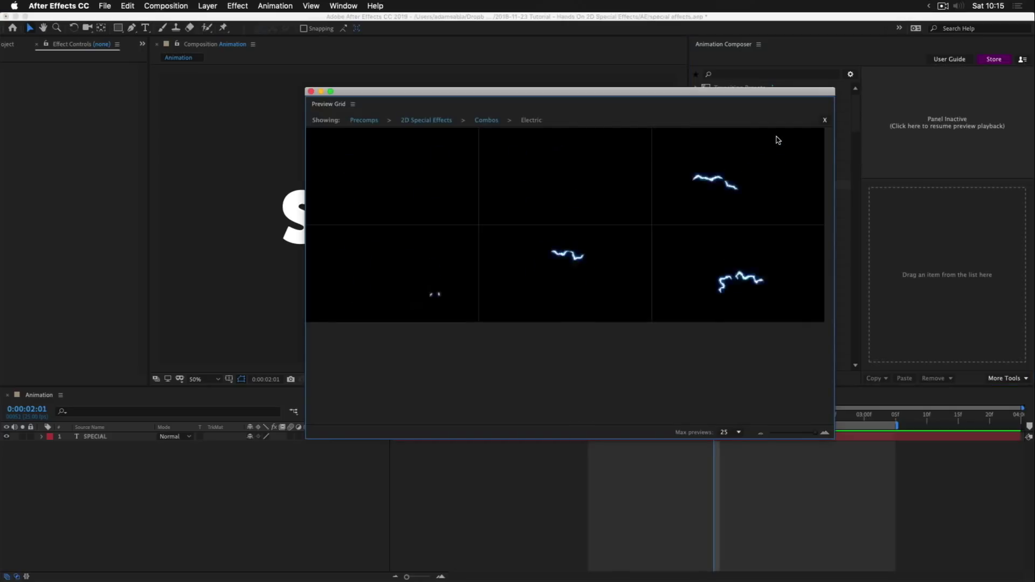
Move up to the 2D Special Effects folders, open the Electric previews, then close the grid
click(485, 121)
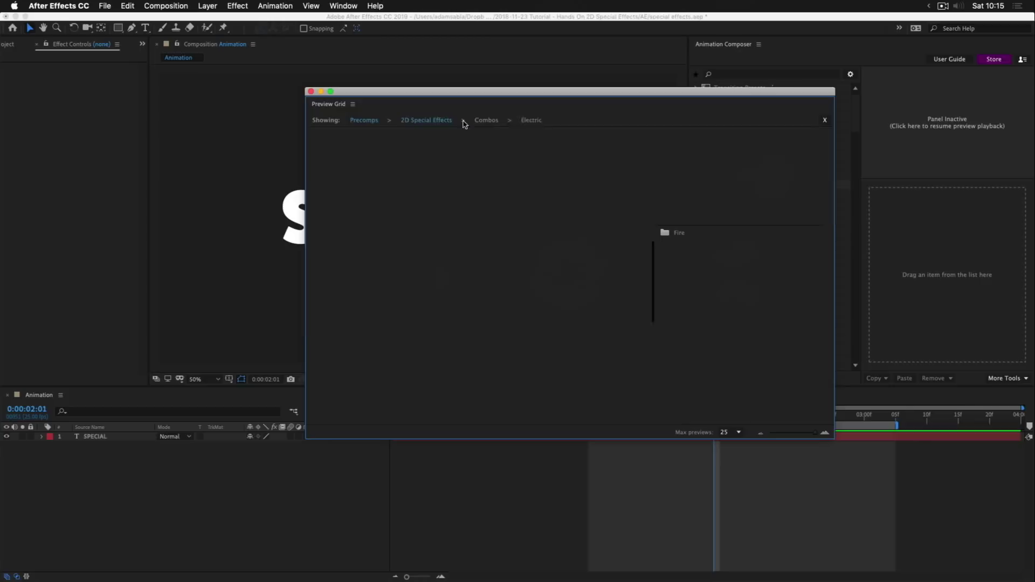
click(440, 121)
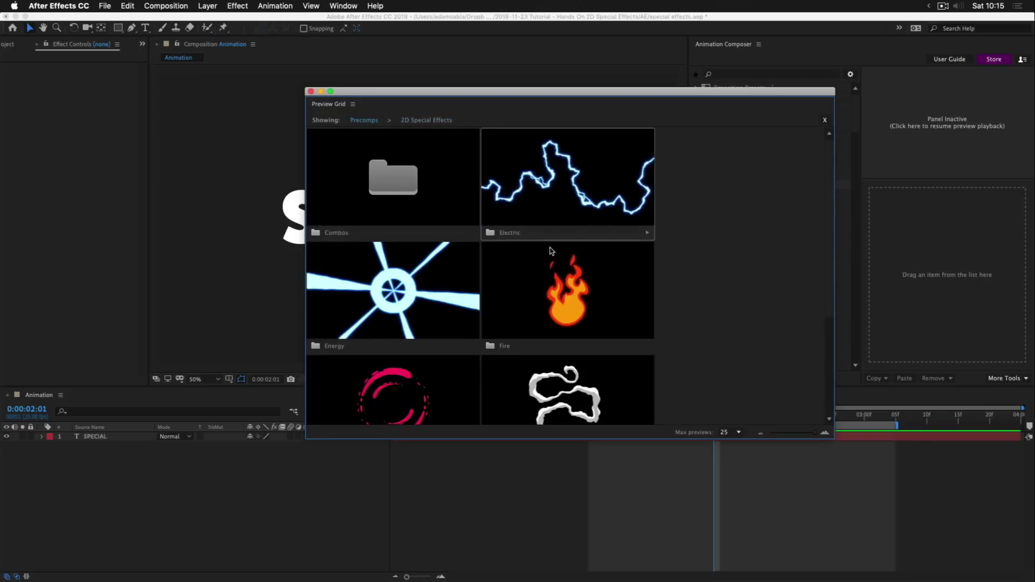
double_click(551, 201)
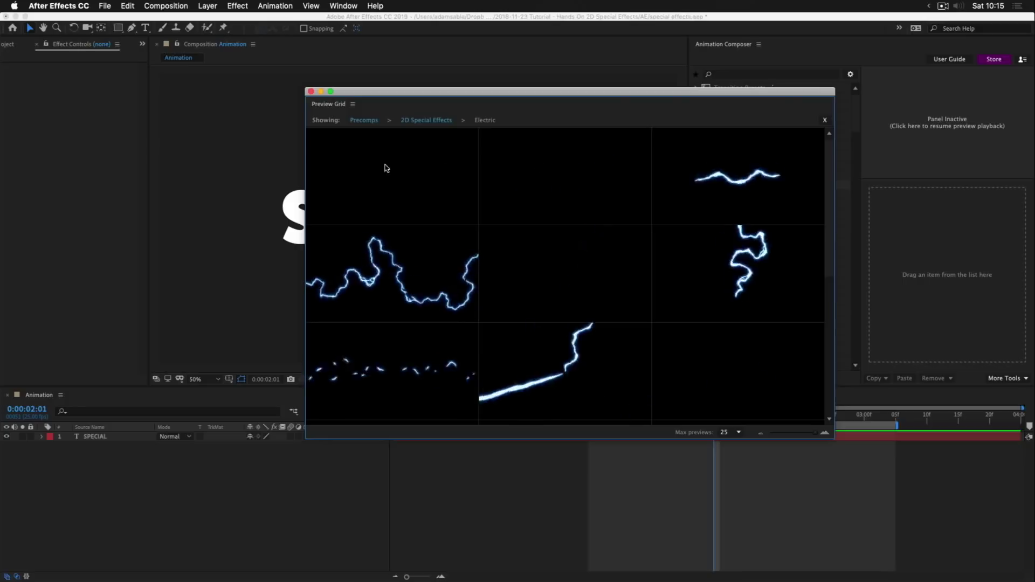
double_click(395, 189)
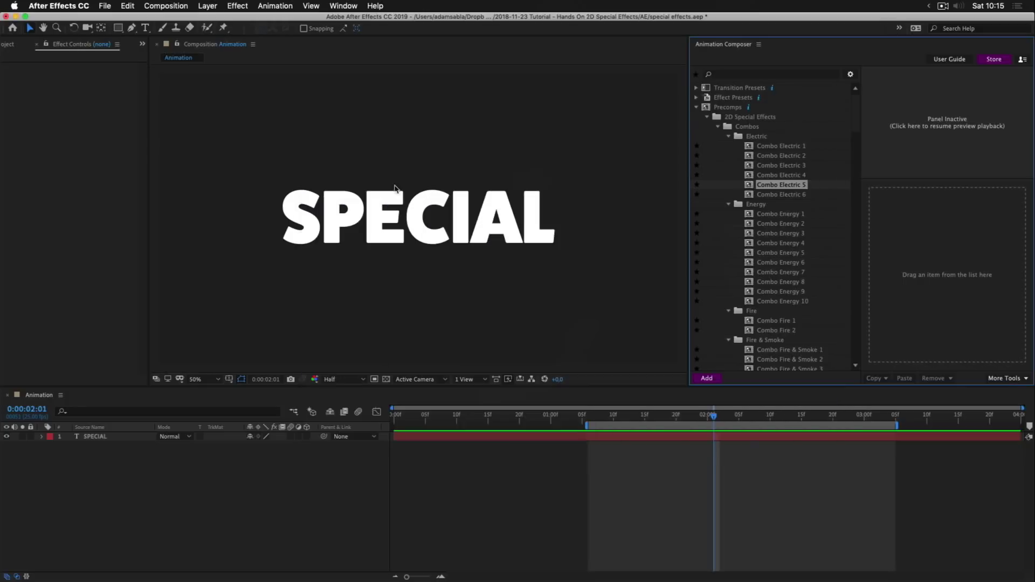
click(540, 481)
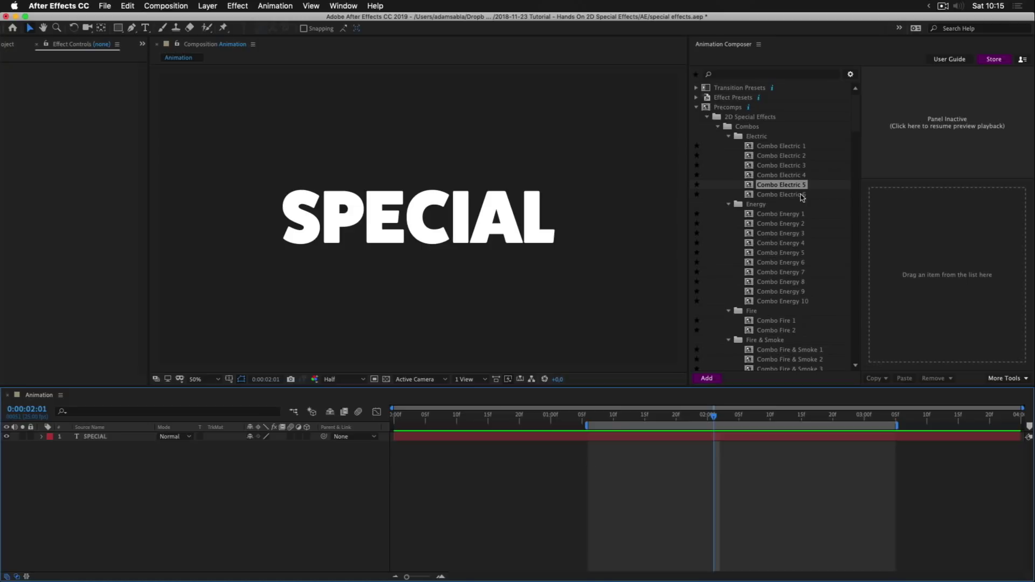
Add the Electric 9 lightning effect from the Electric preview grid to the composition
click(728, 136)
click(717, 127)
click(706, 117)
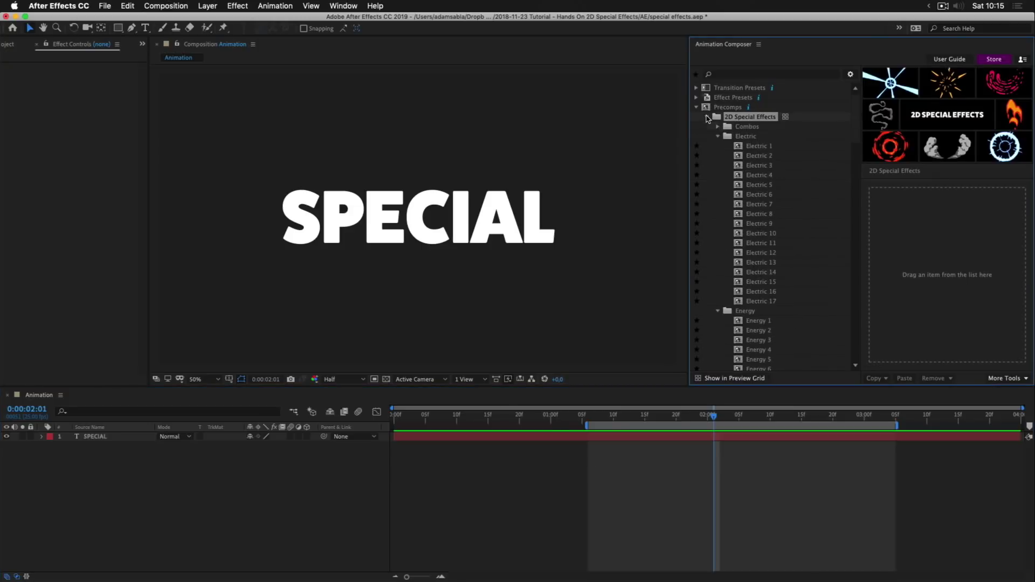
click(707, 117)
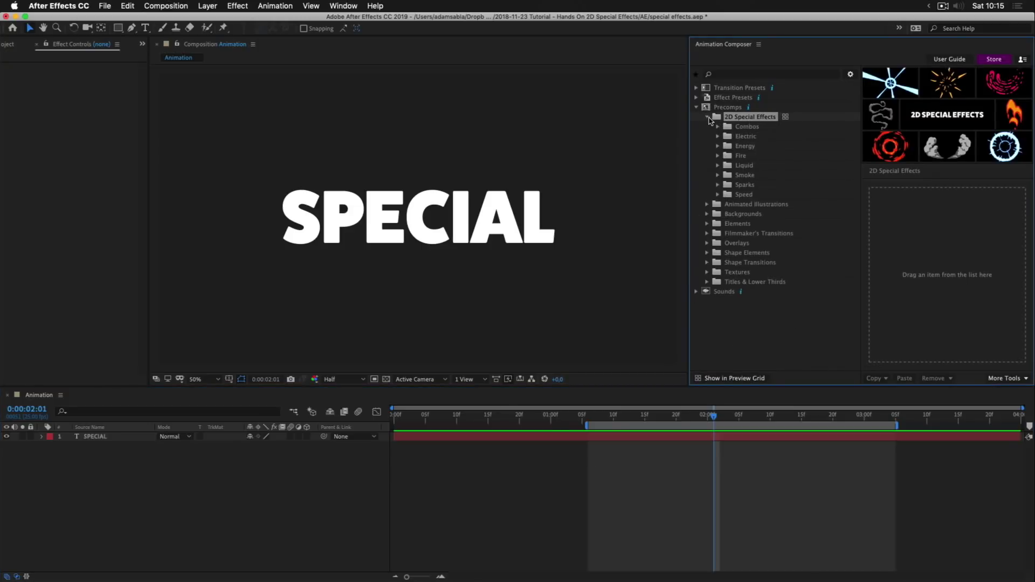
click(765, 138)
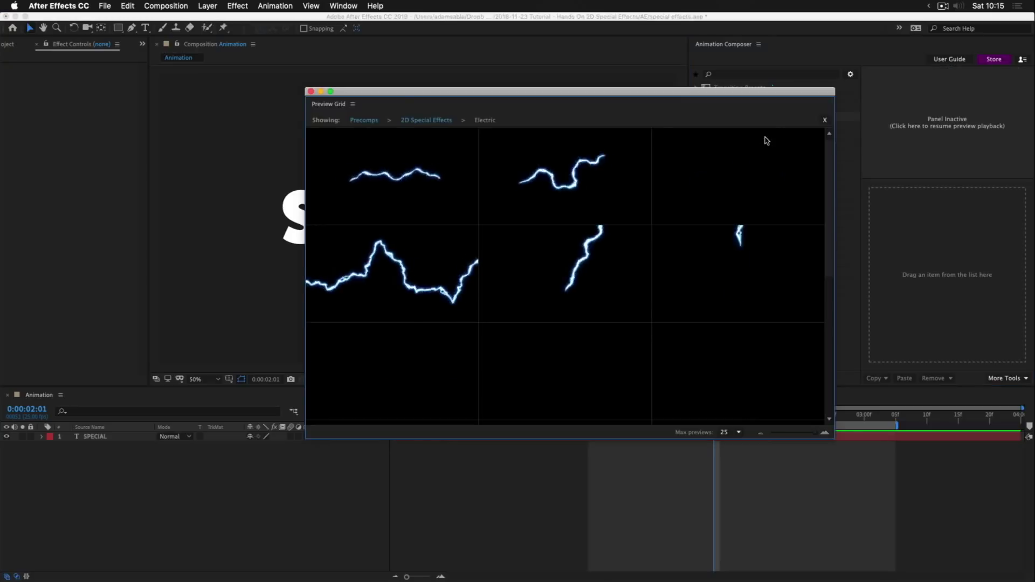
click(728, 364)
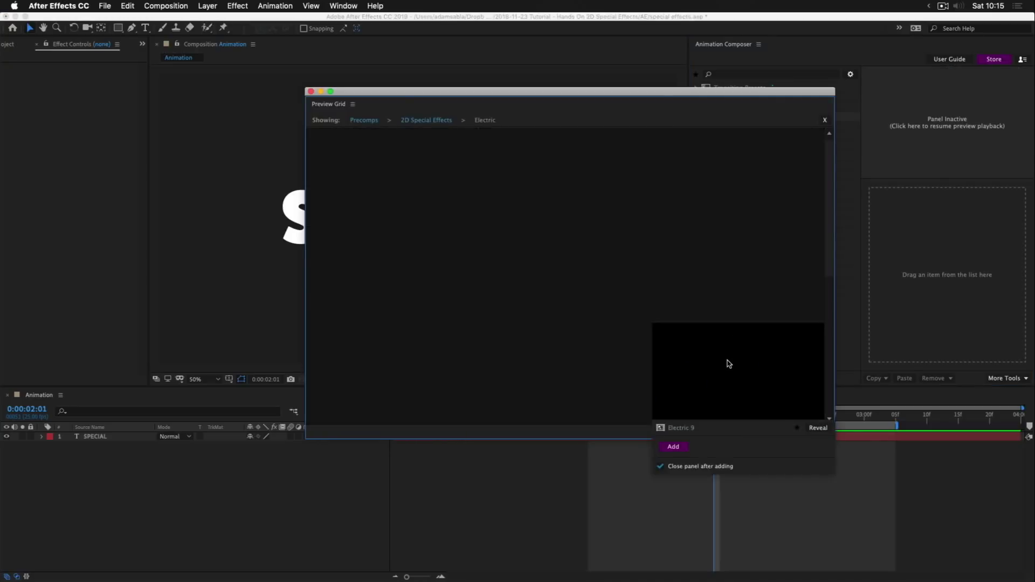
click(674, 447)
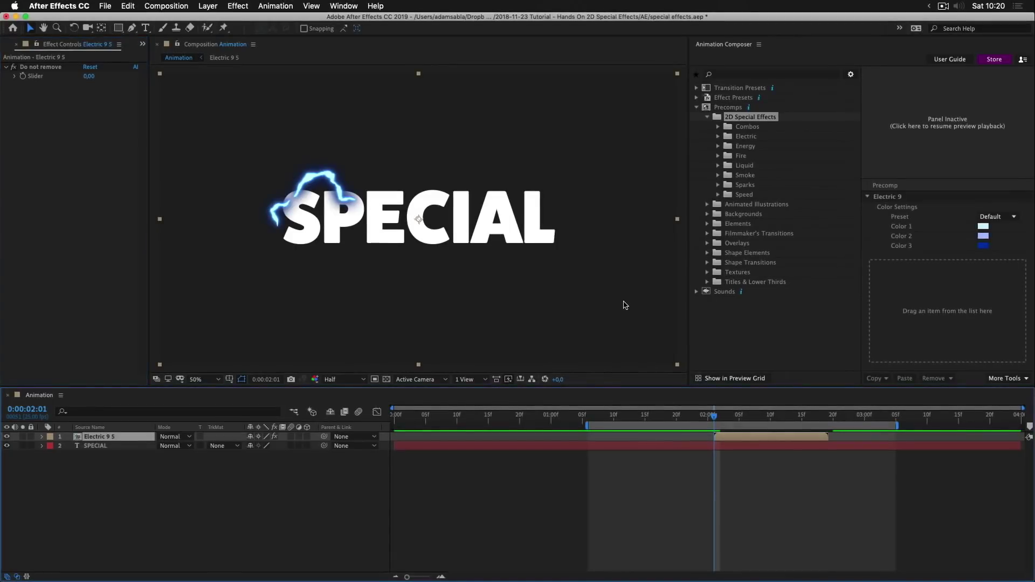
Add Spark 3, then Spark 12, from the Sparks preview grid to the composition
click(766, 186)
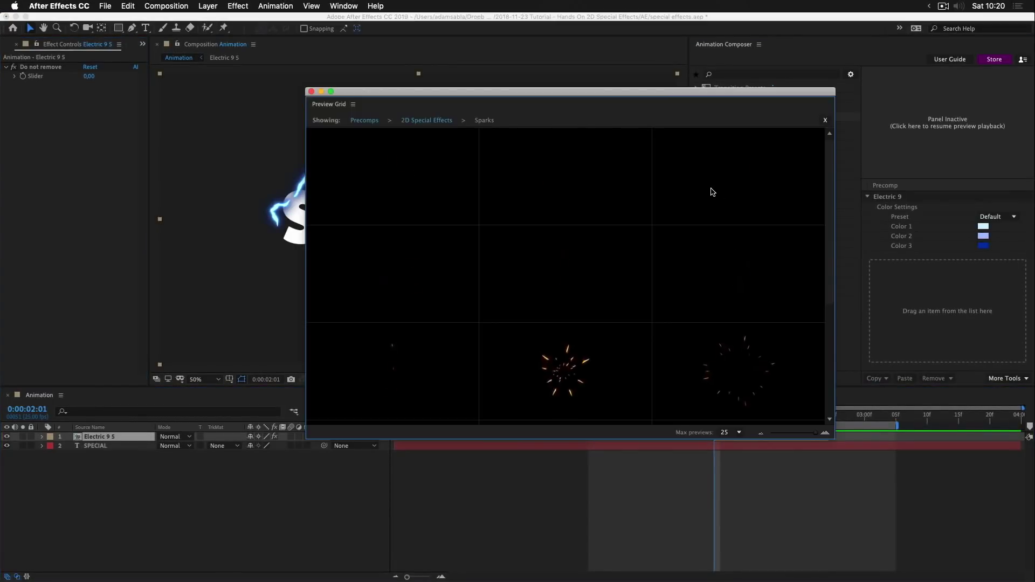
click(744, 185)
click(673, 253)
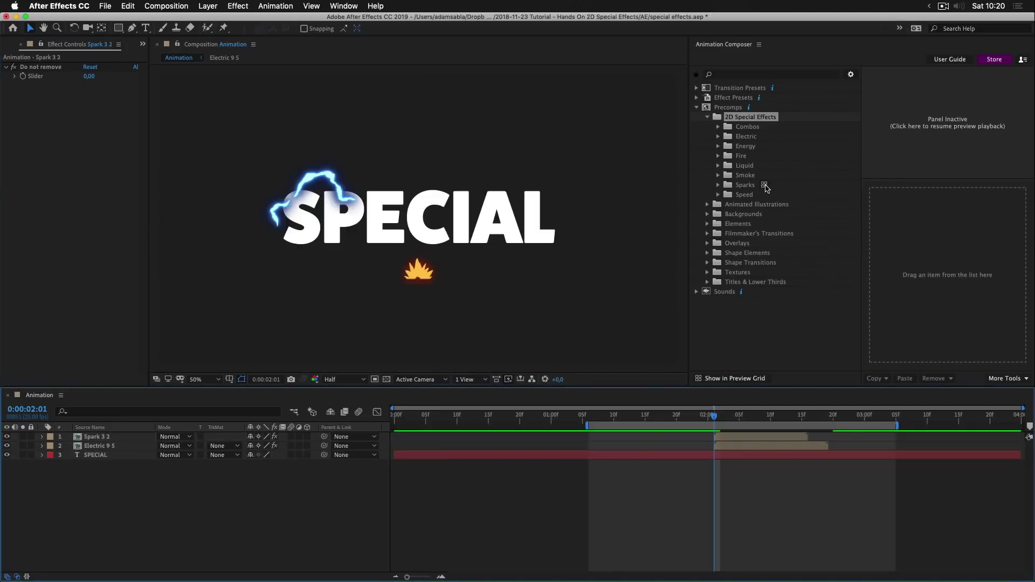
click(766, 186)
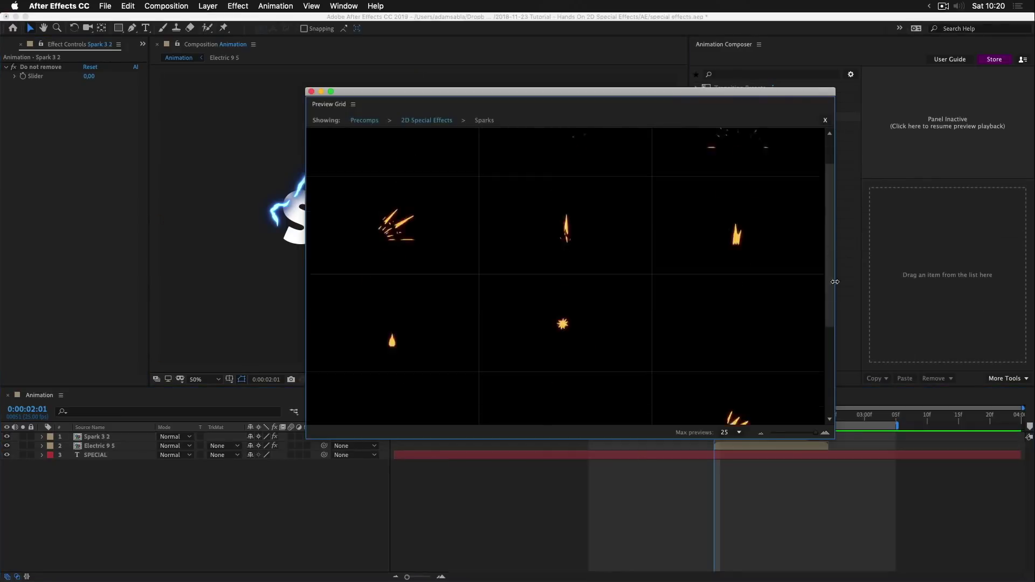
scroll(834, 281, down, 5)
click(736, 291)
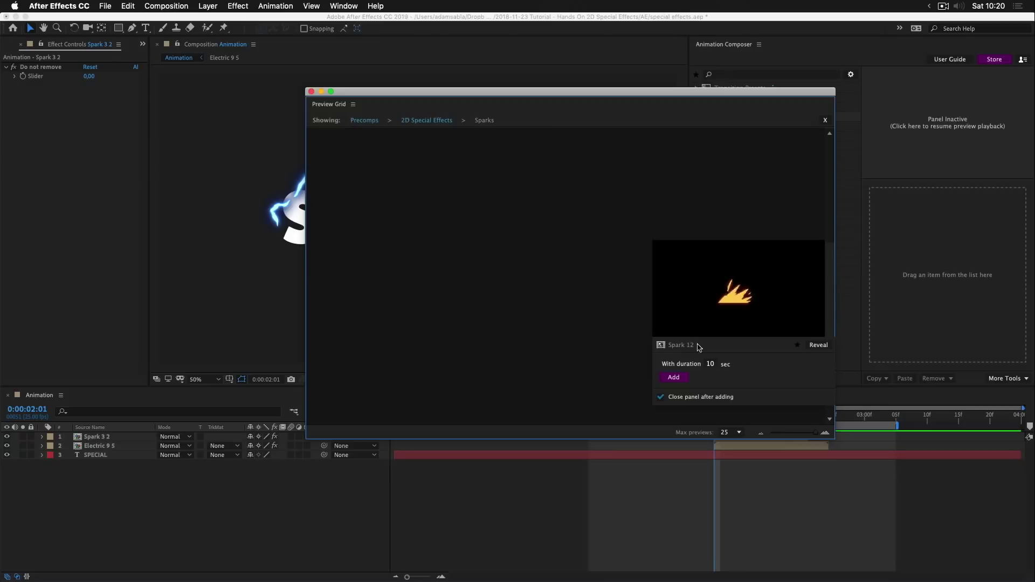
click(680, 380)
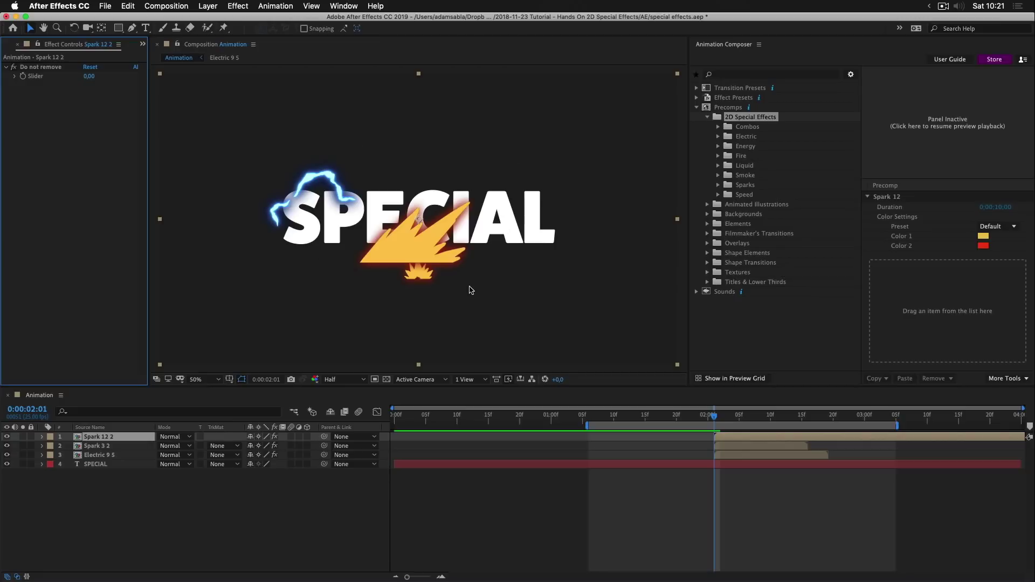
Set the blend mode of Spark 12 2, Spark 3 2 and Electric 9 5 to Add
shift+click(734, 455)
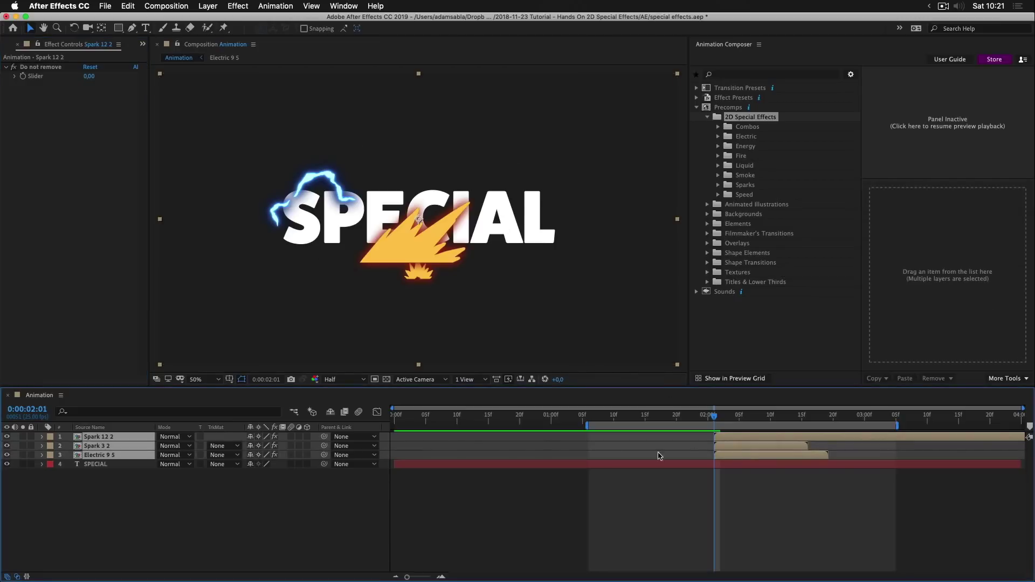
click(189, 445)
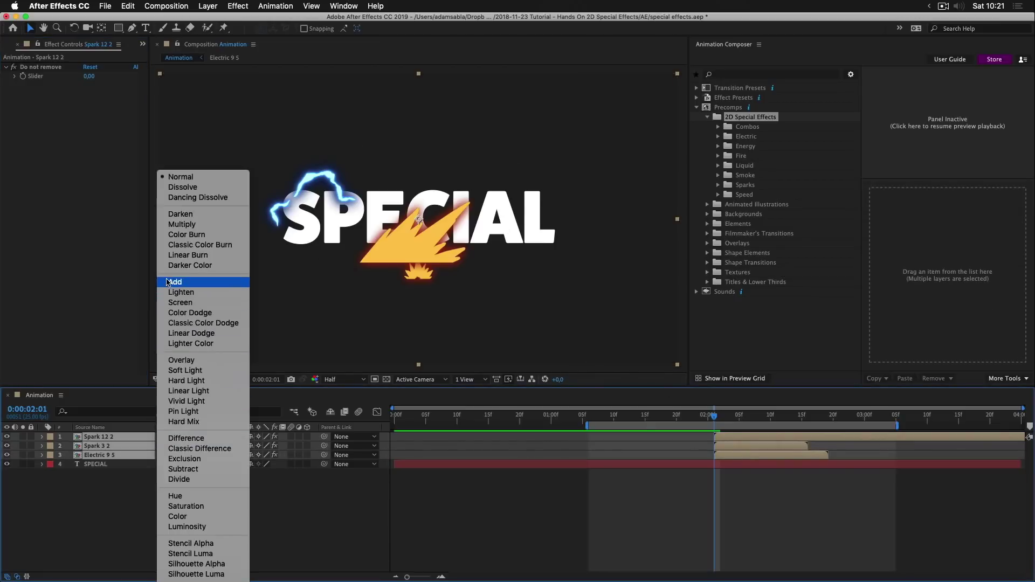
click(185, 283)
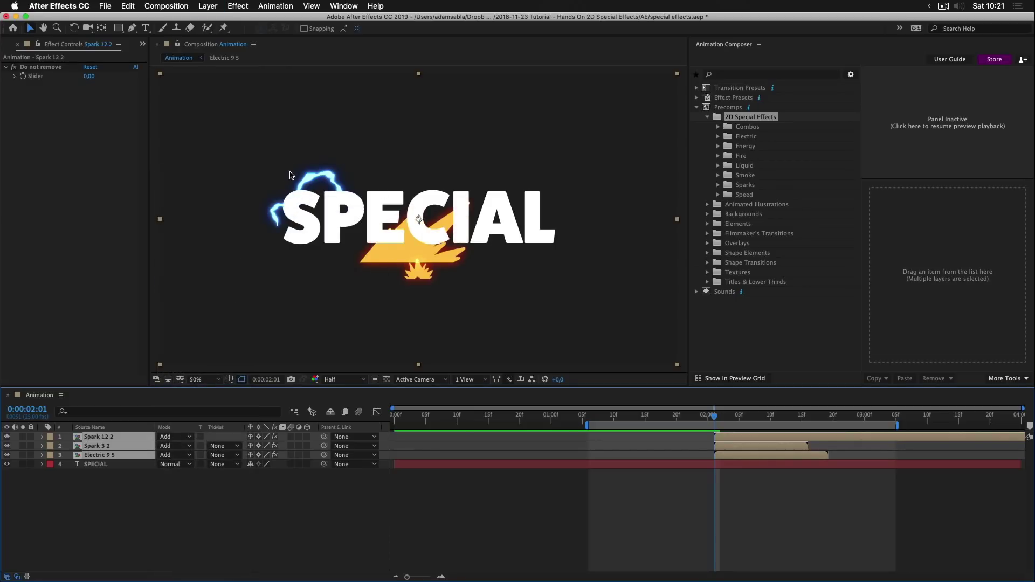
Shrink the Electric 9 5 lightning around its centre and play it back
click(132, 480)
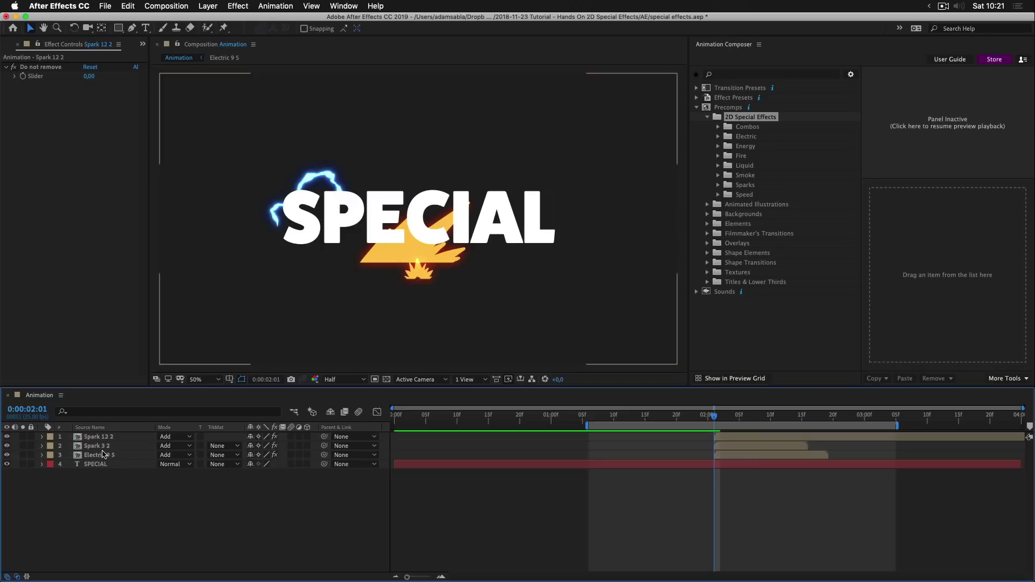
click(104, 455)
drag(160, 73, 257, 145)
key(space)
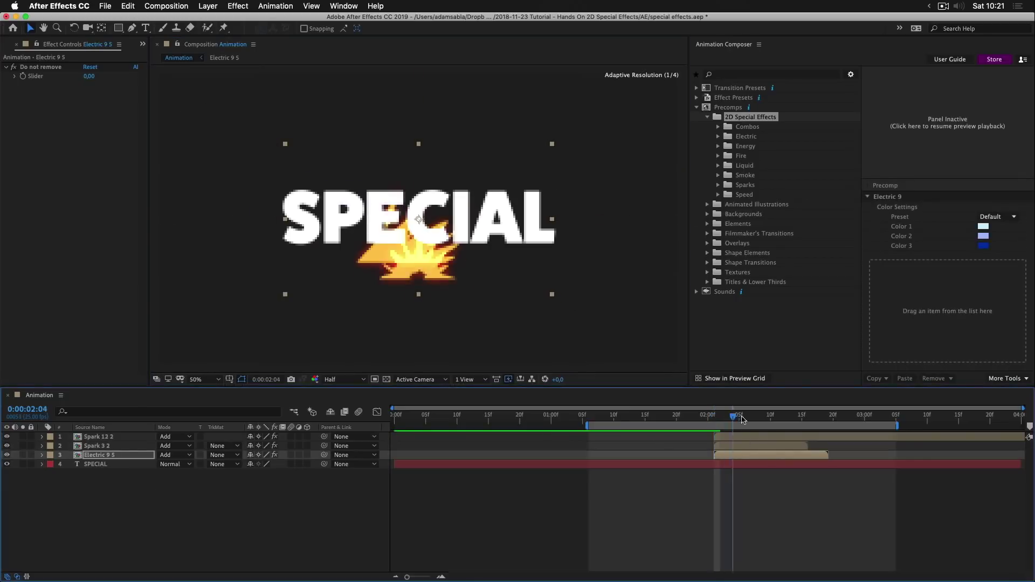
Delay both Spark 12 2 and Spark 3 2 to start around 03:04
click(733, 441)
shift+click(734, 446)
drag(733, 446, 909, 446)
mouse_move(739, 415)
mouse_down()
mouse_move(701, 416)
mouse_move(813, 416)
mouse_move(701, 416)
mouse_move(785, 416)
mouse_move(728, 421)
mouse_move(758, 418)
mouse_up()
click(755, 455)
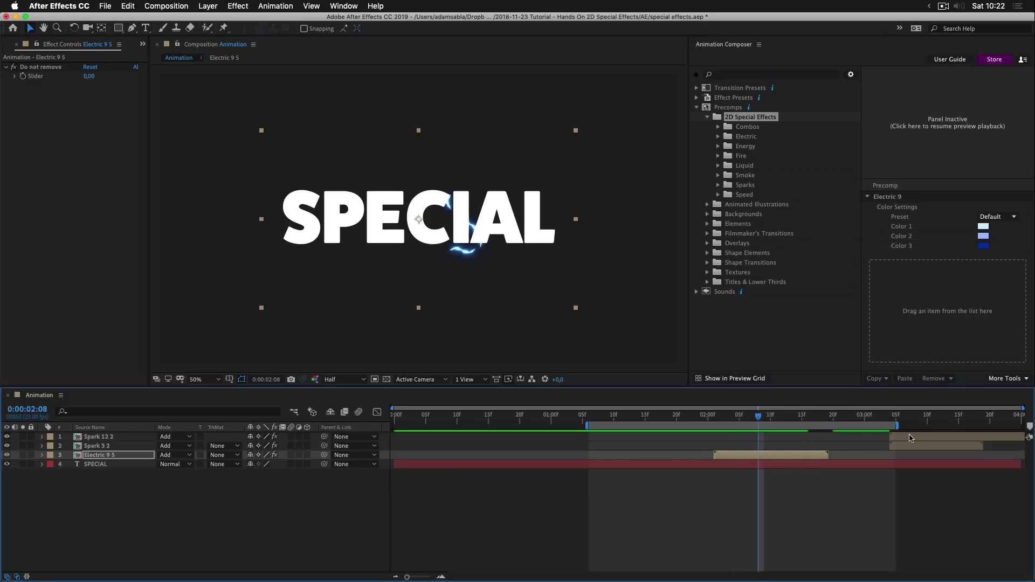
Start Spark 12 2 near 02:01 again, shrink it, place it after AL and lower its anchor
drag(911, 437, 728, 437)
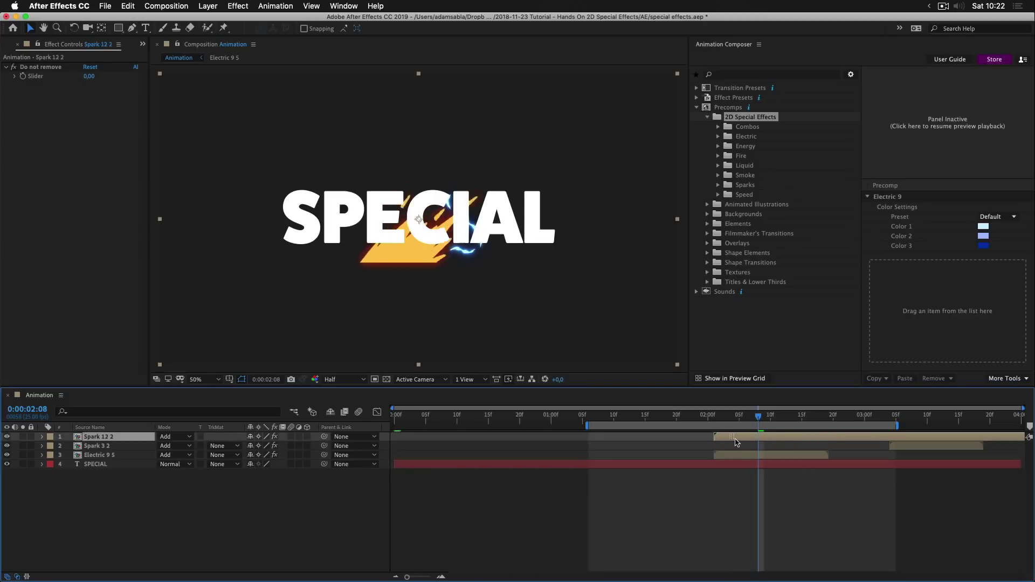
drag(160, 76, 297, 151)
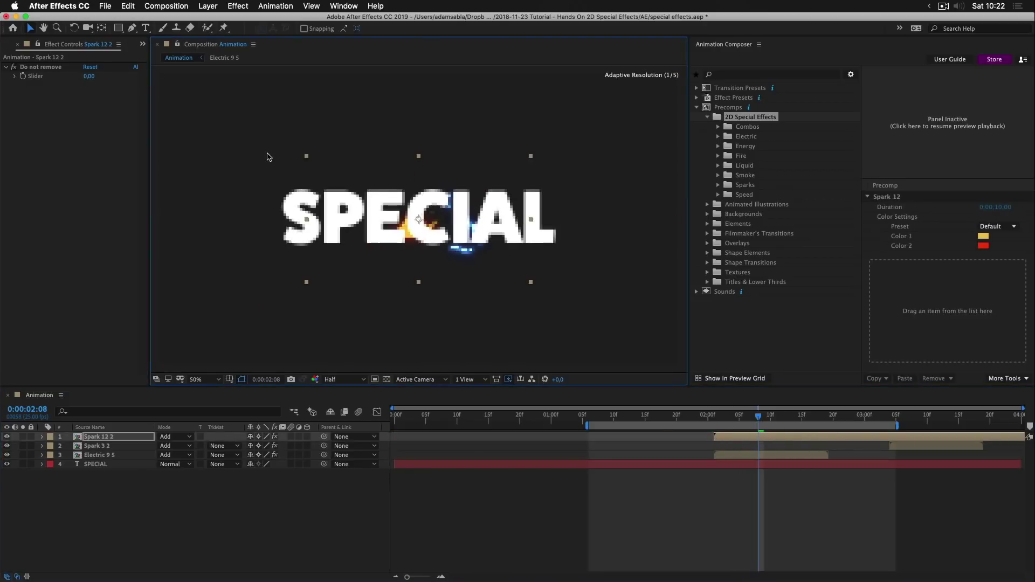
drag(386, 198, 496, 200)
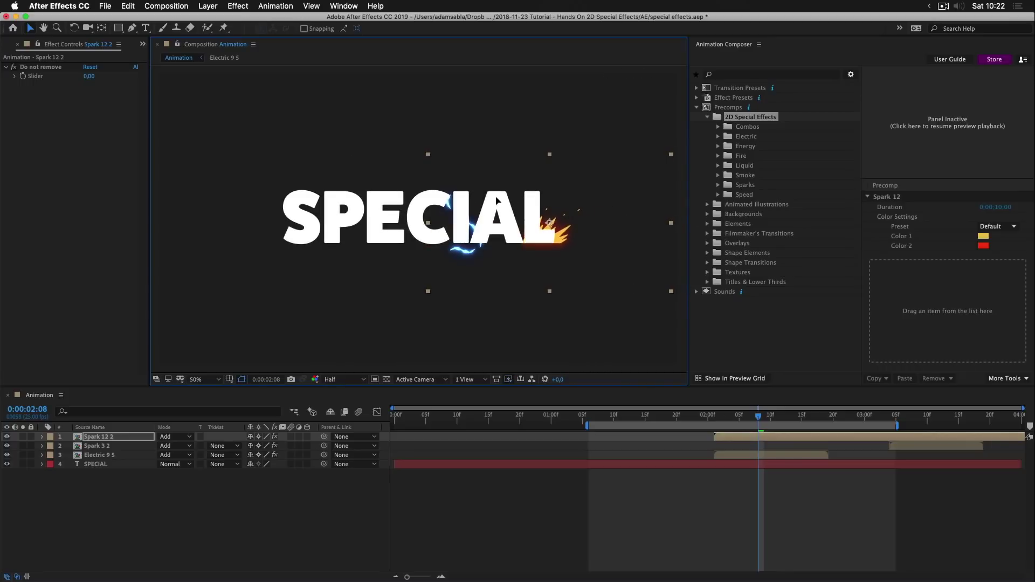
key(y)
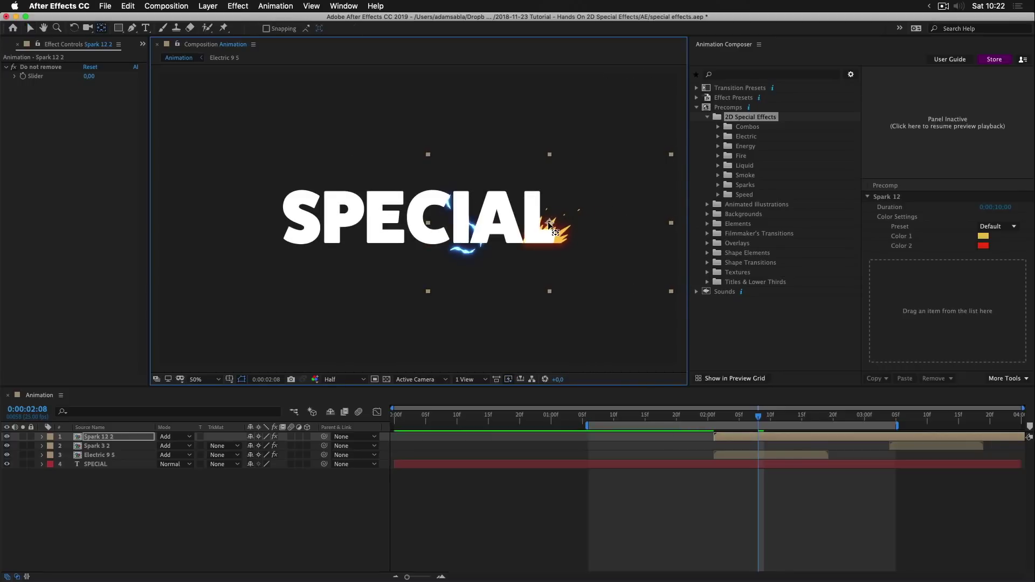
drag(549, 223, 549, 243)
Reveal Spark 12 2's Position and Scale and set starting keyframes at 0:00:02:01
key(p)
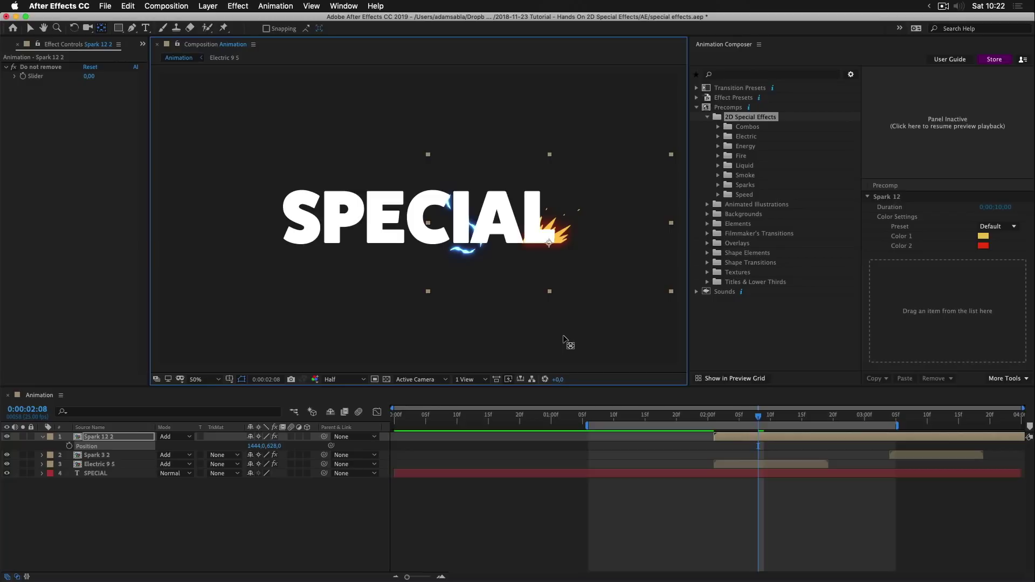
key(shift+s)
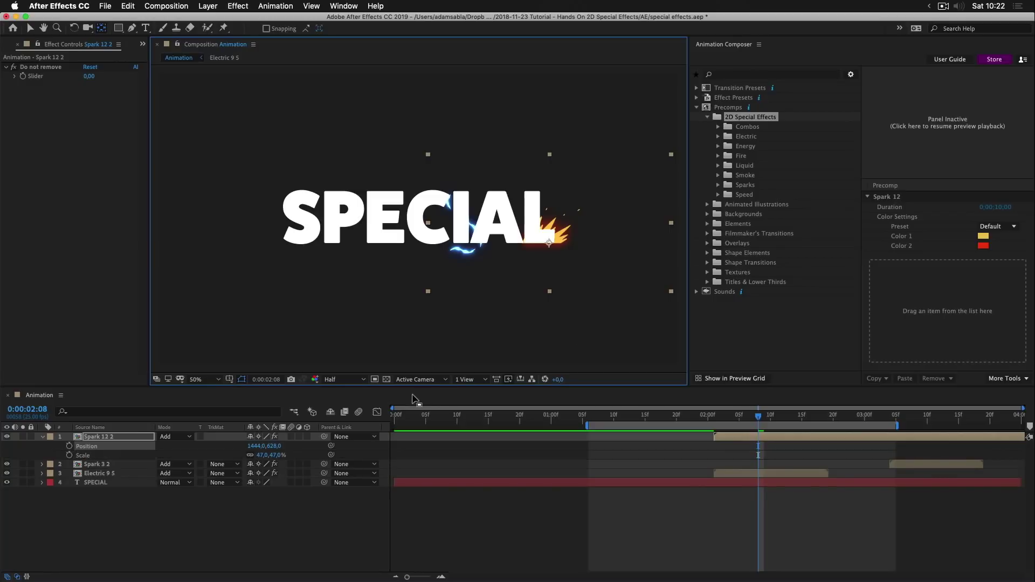
key(v)
click(69, 446)
click(69, 455)
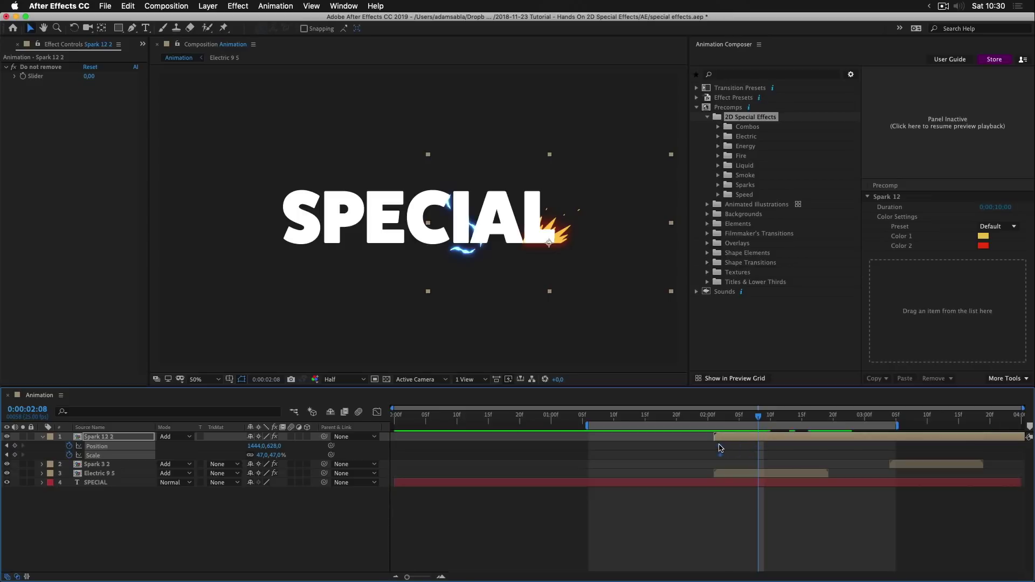
click(754, 453)
At 0:00:02:24, drag the spark left onto the letter S for its end position
click(795, 416)
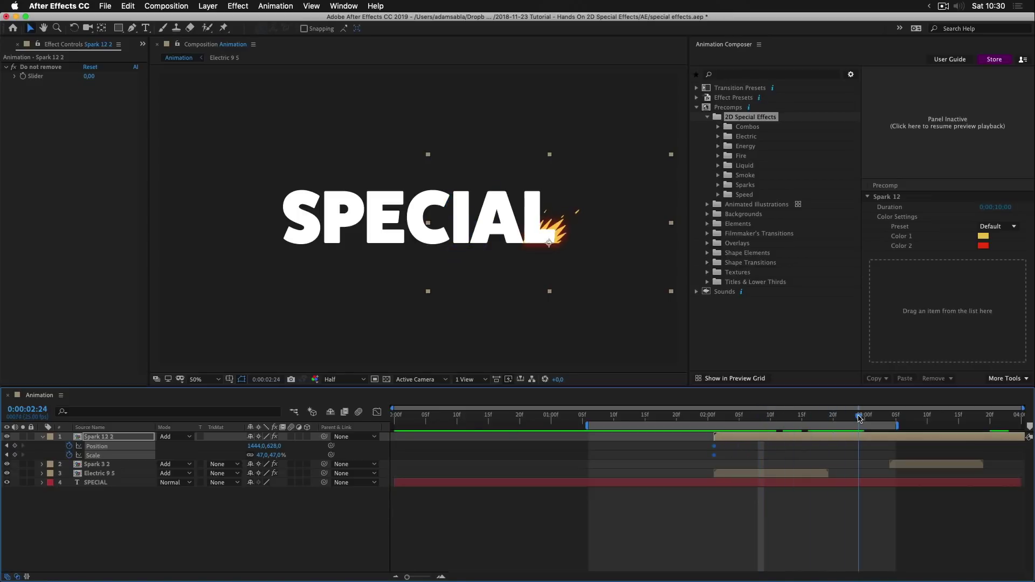
click(859, 416)
click(14, 446)
click(15, 455)
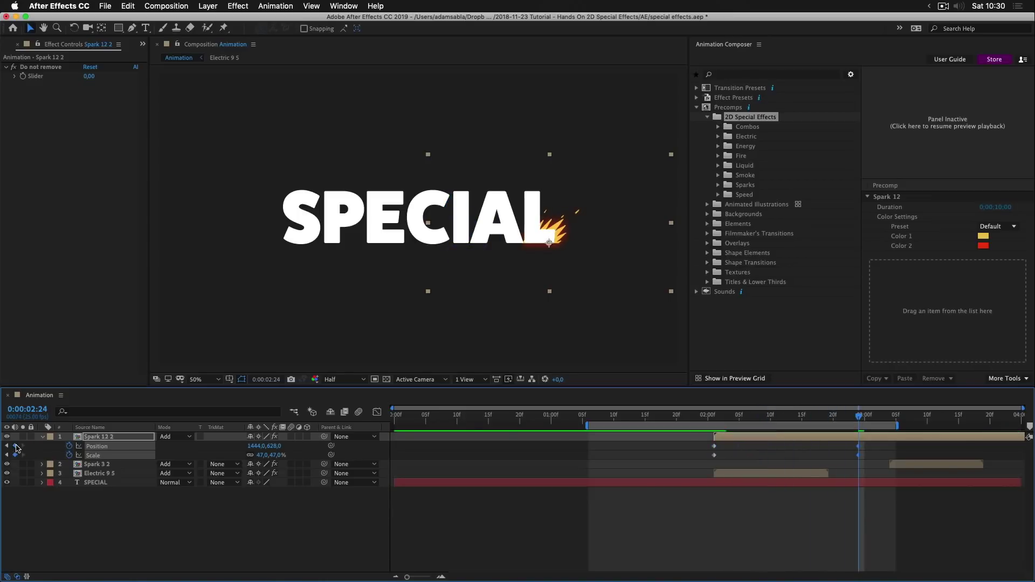
click(559, 232)
drag(560, 232, 327, 229)
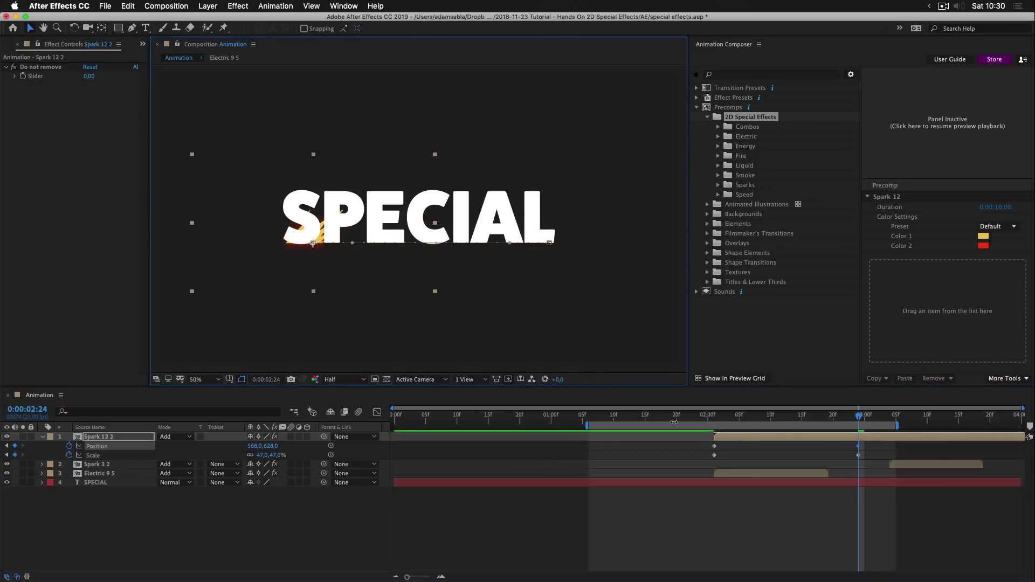
key(space)
Add Scale keyframes at 02:04 and 02:21 to hold the spark's size
drag(865, 414, 733, 417)
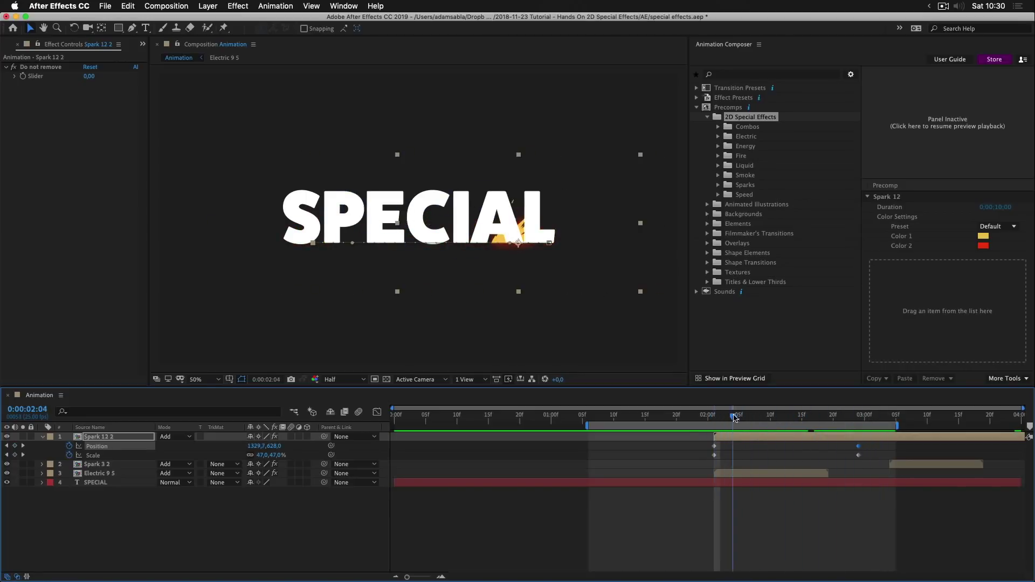
click(686, 457)
click(15, 455)
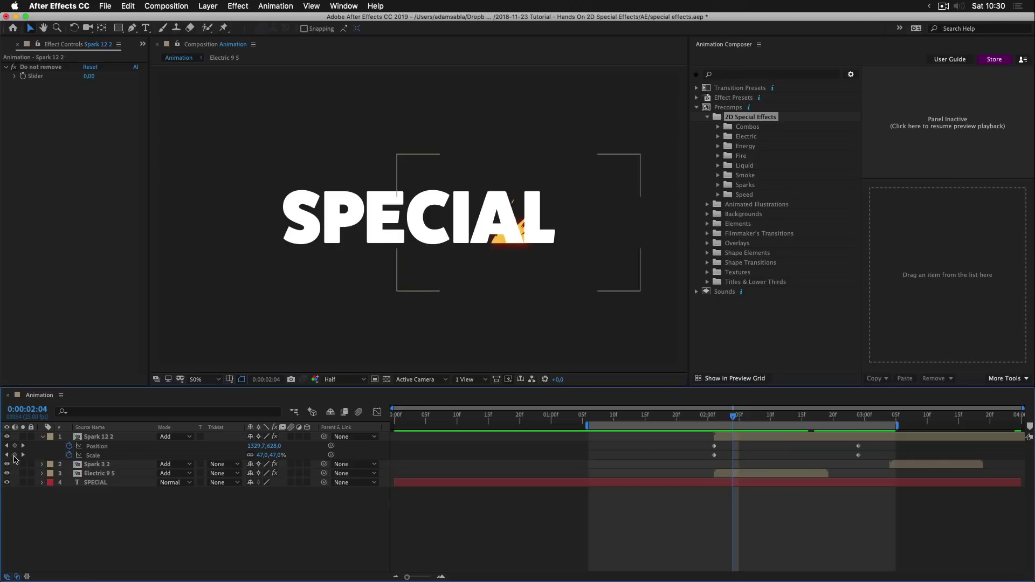
drag(829, 416, 839, 417)
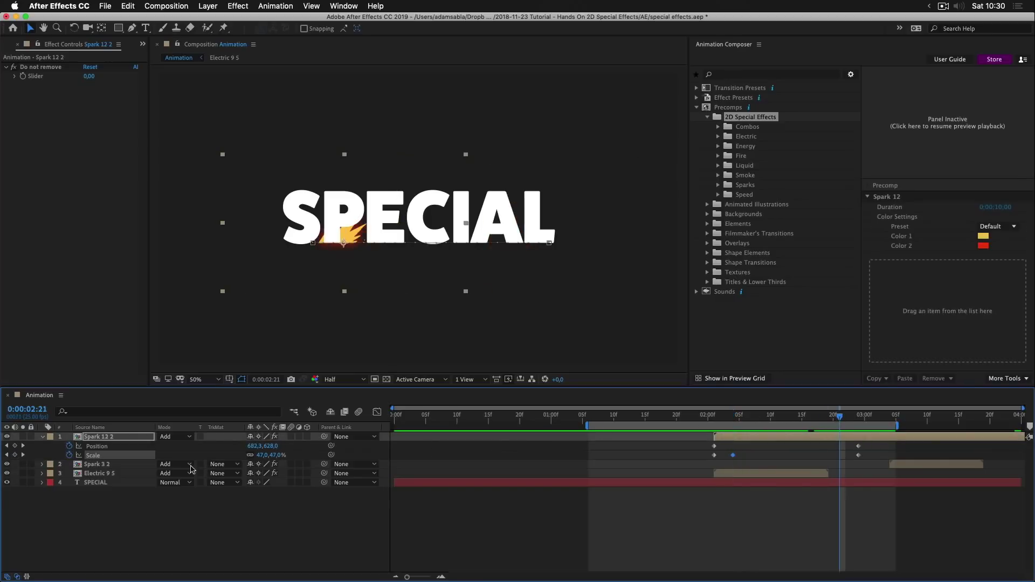
click(15, 455)
Set Scale to 0% at 02:24 and at 02:01 so the spark grows in and vanishes
key(k)
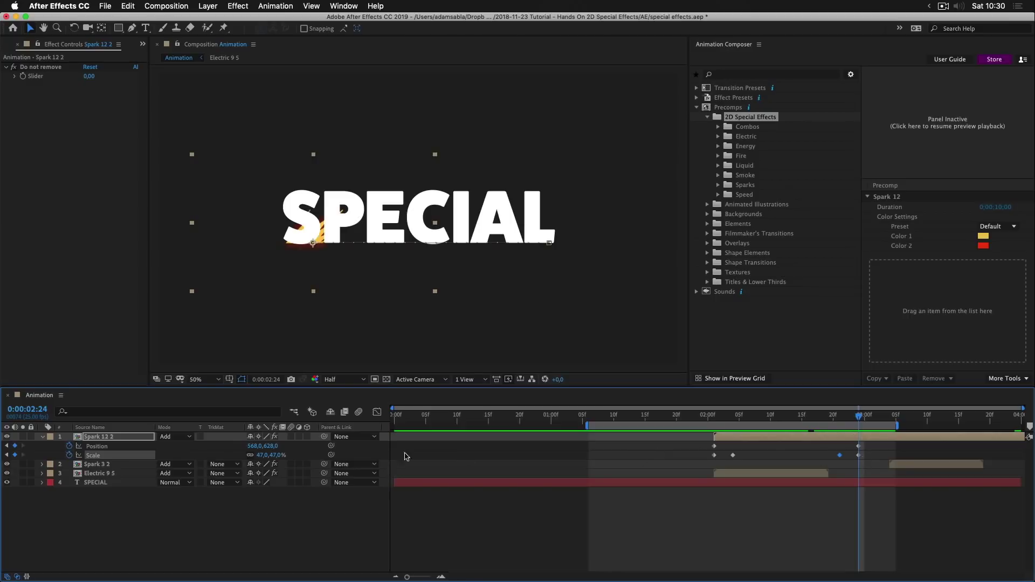
click(277, 456)
text(0)
key(Return)
key(j)
key(j)
key(j)
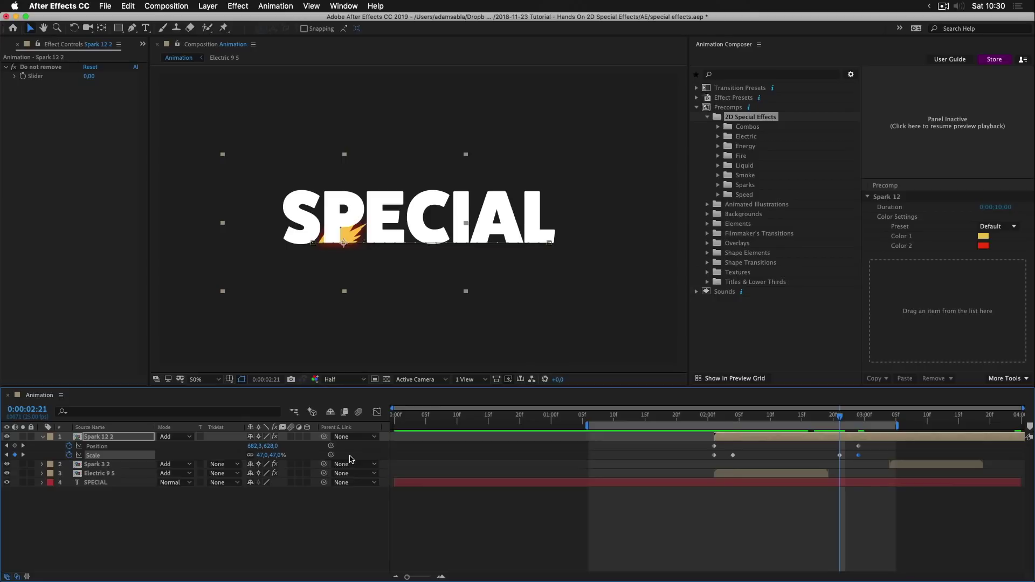
click(277, 455)
text(0)
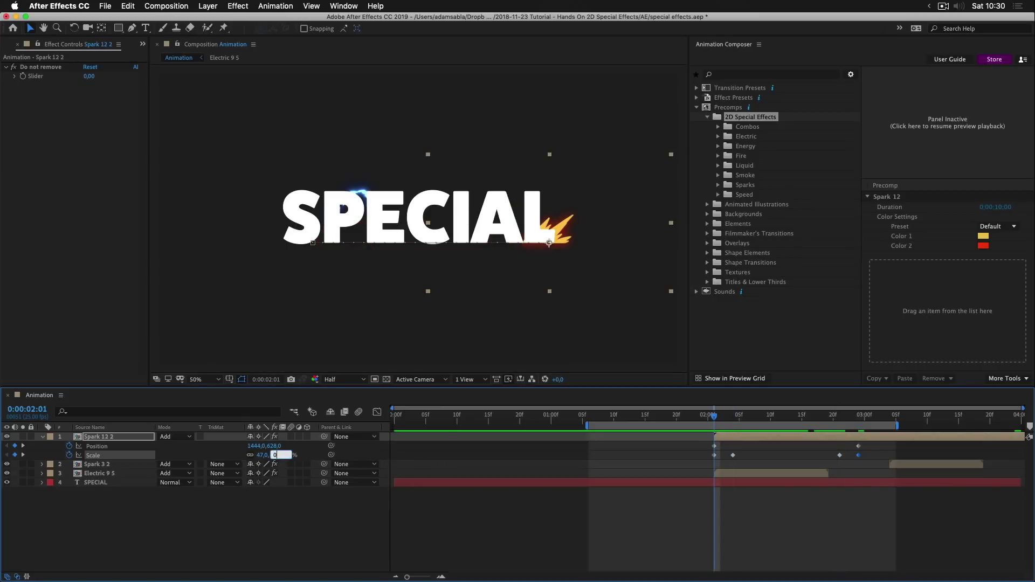
key(Return)
mouse_move(717, 416)
mouse_down()
mouse_move(868, 405)
mouse_move(871, 415)
mouse_move(713, 416)
mouse_up()
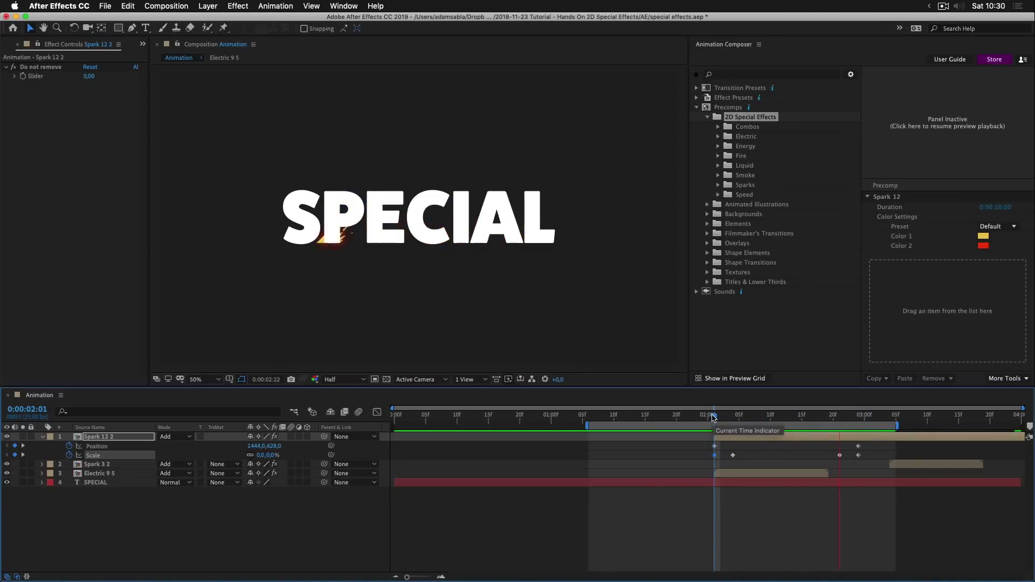
Move Spark 12 2's end position at 0:00:02:24 further left to 470, 628
key(space)
click(868, 417)
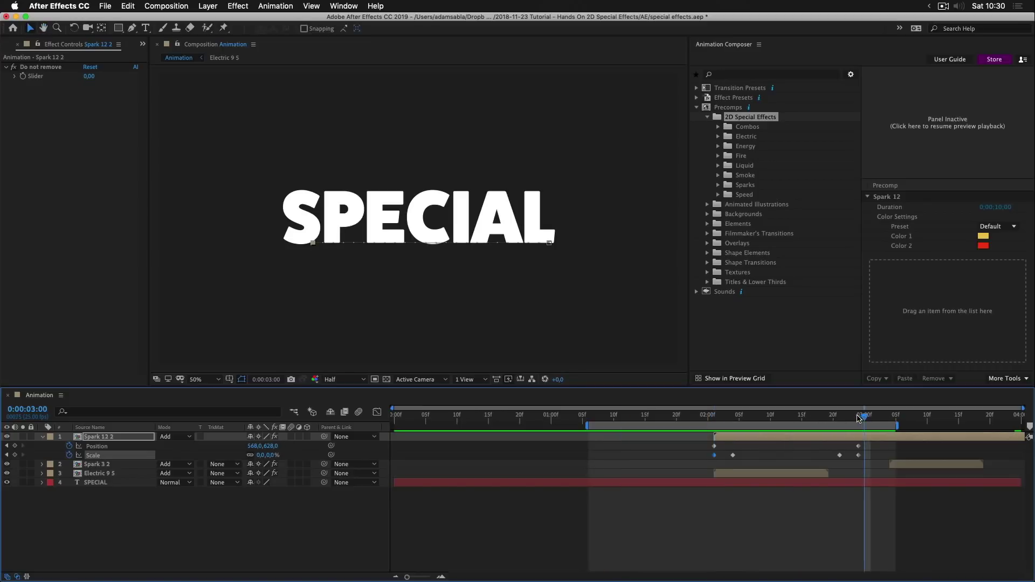
key(Page_Up)
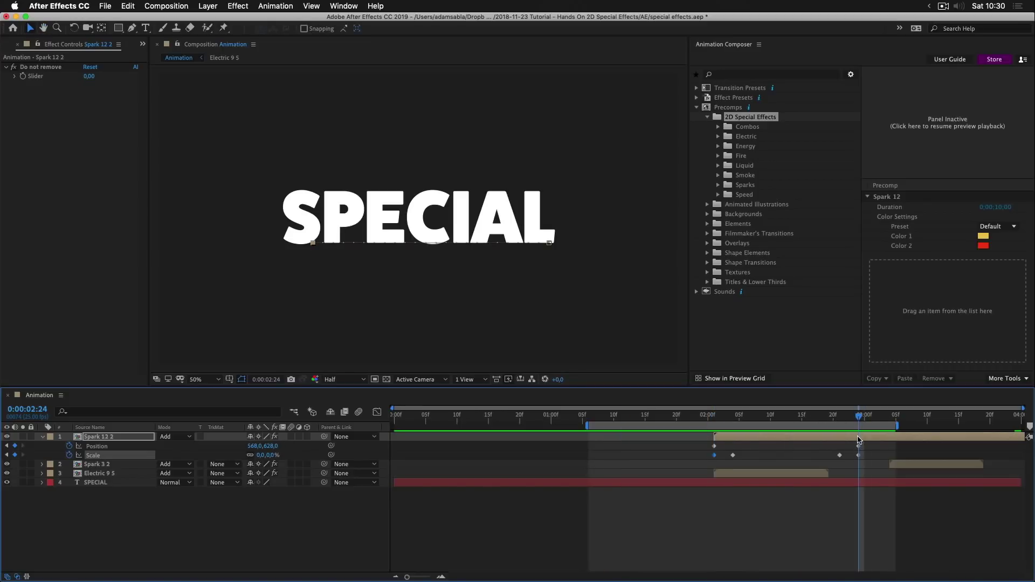
click(859, 439)
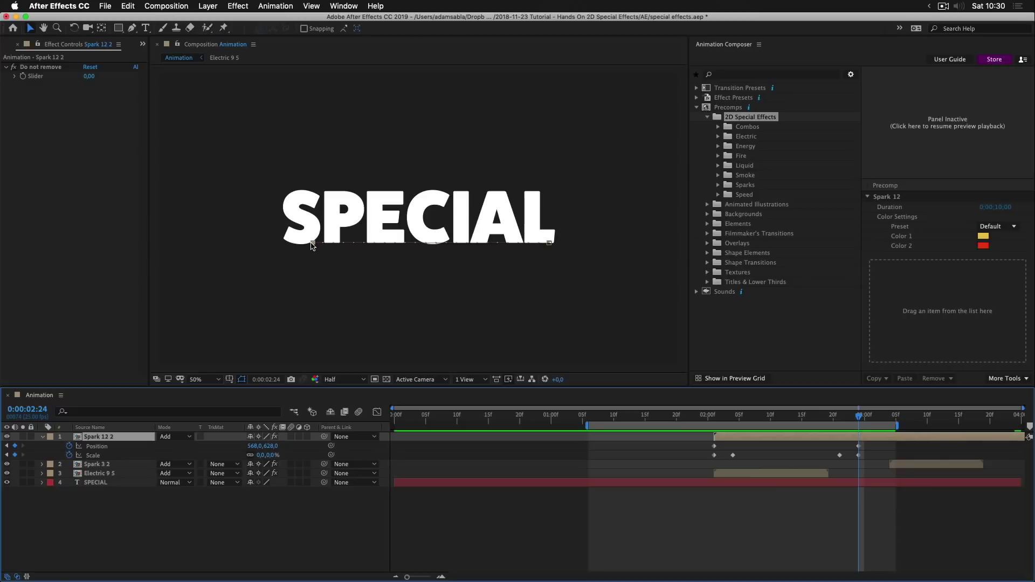
drag(311, 246, 291, 242)
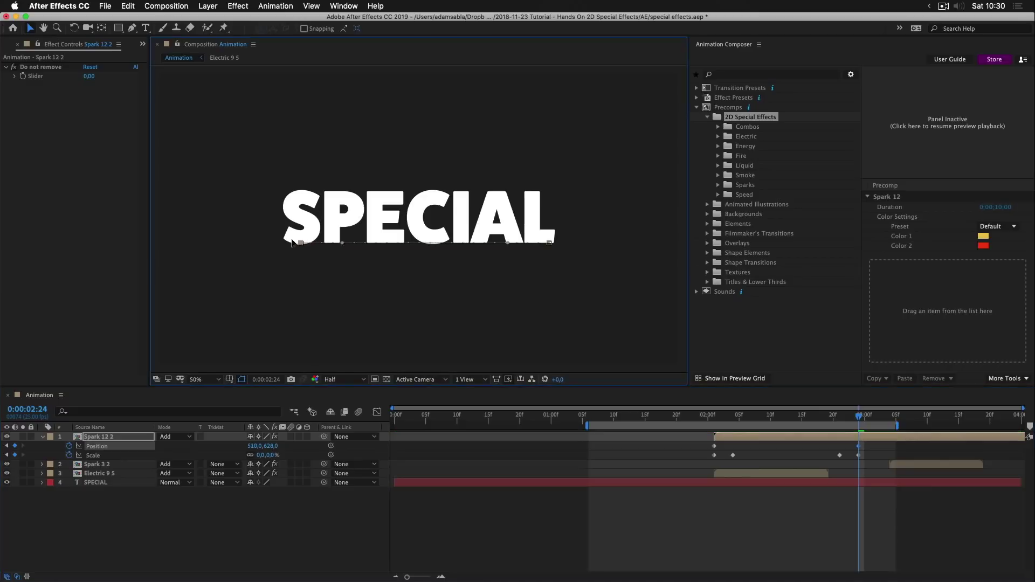
Replay the spark animation from 02:01 and park the playhead at 0:00:02:22
click(714, 416)
key(space)
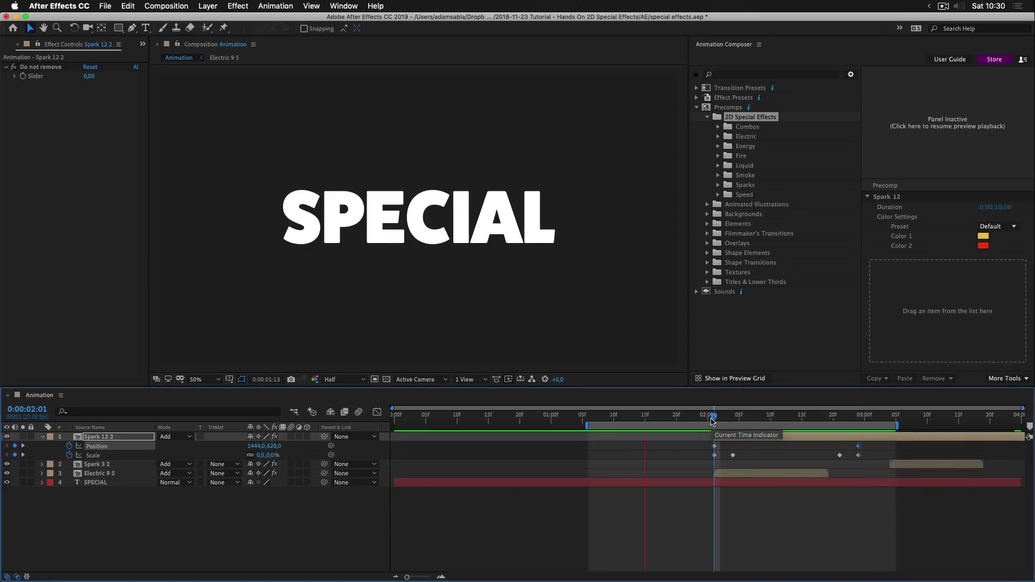
key(space)
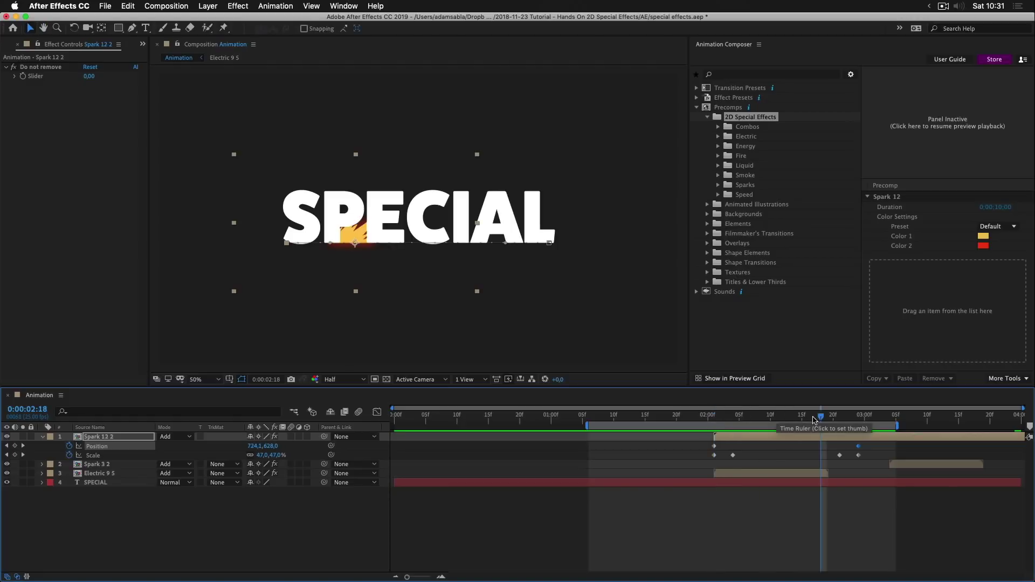
click(857, 419)
drag(857, 420, 845, 419)
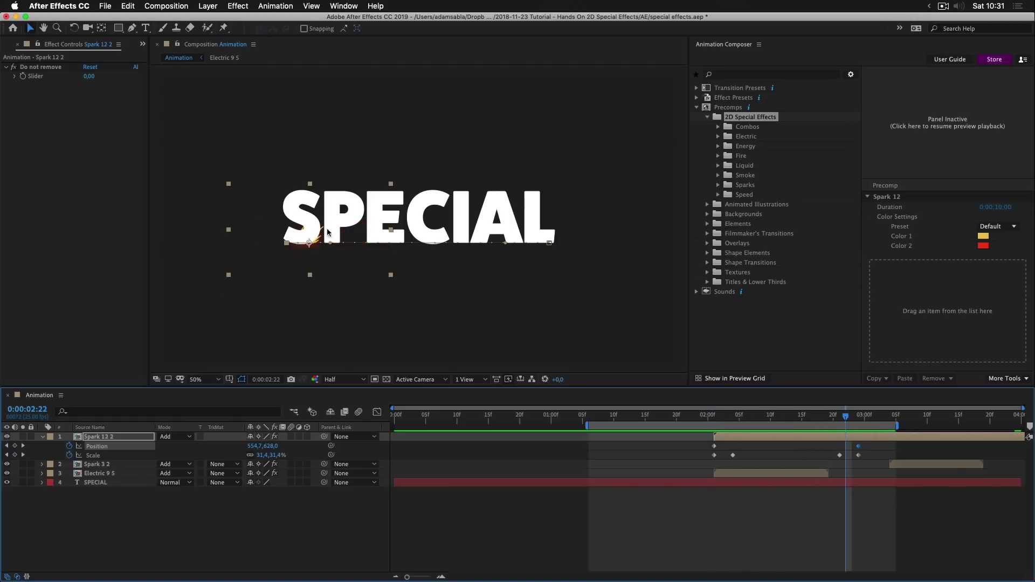
Start Spark 3 2 at 0:00:02:22, bring it to the top, and place it and its anchor on the S
drag(898, 460, 859, 465)
key(super+bracketright)
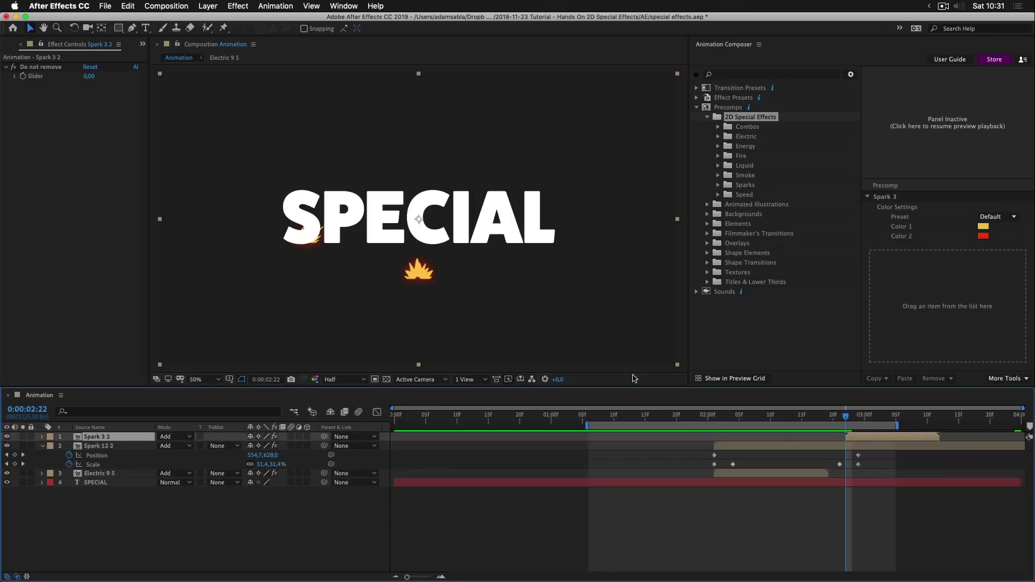
drag(418, 283, 294, 246)
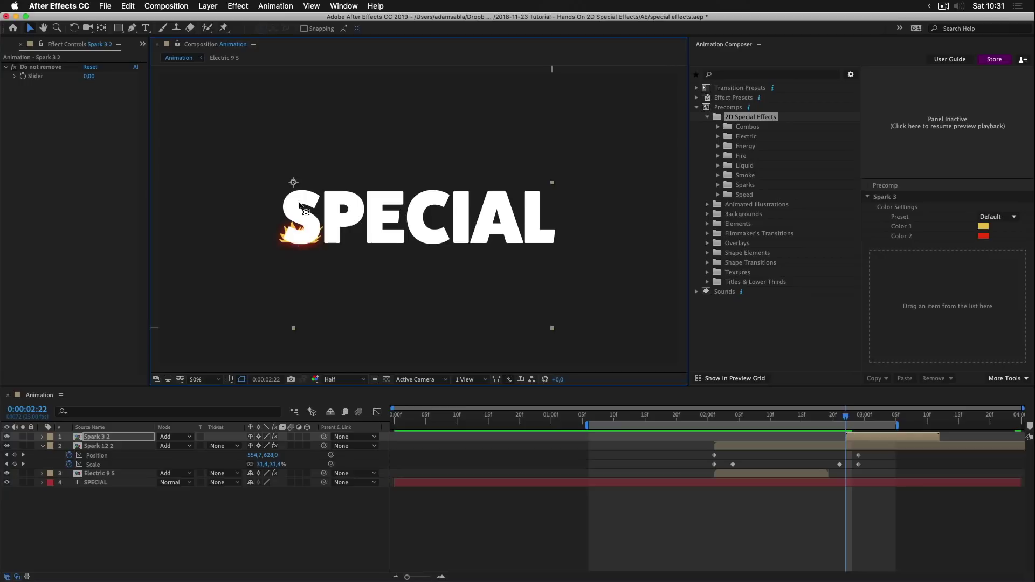
key(y)
drag(293, 184, 296, 244)
key(v)
Scale the Spark 3 burst down around its anchor, then enlarge it slightly
key(k)
scroll(463, 212, down, 2)
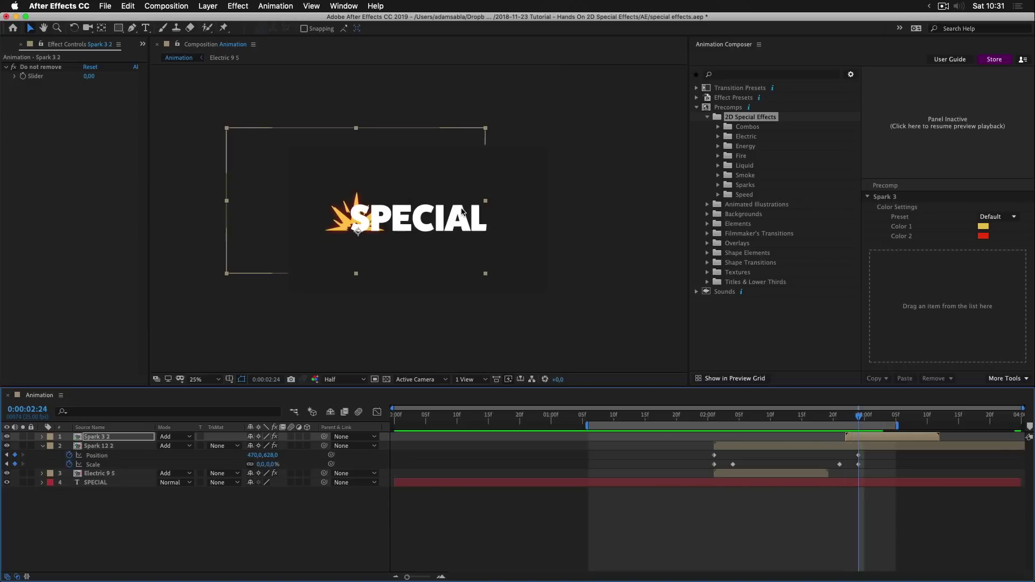
drag(226, 131, 298, 187)
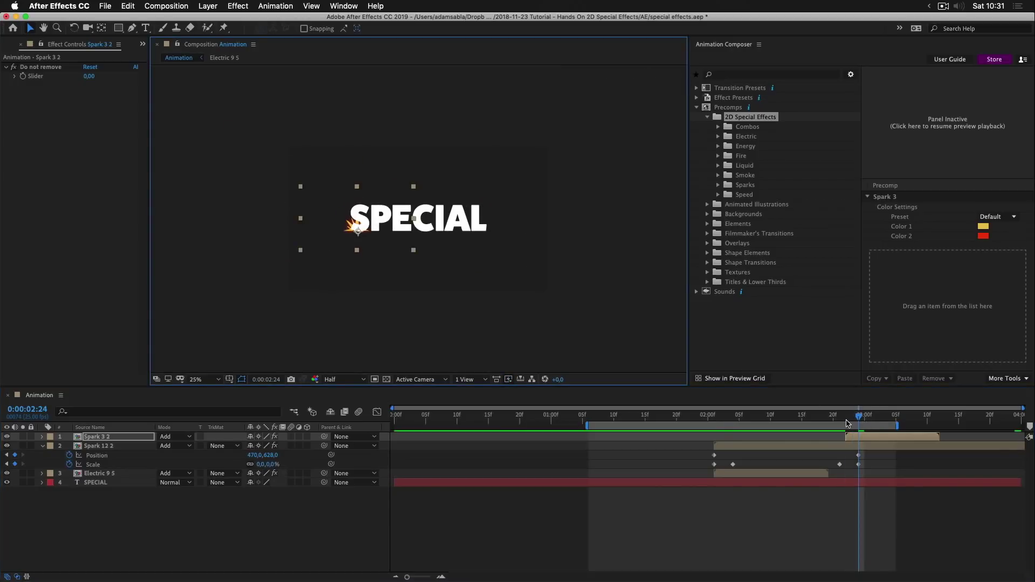
mouse_move(848, 423)
mouse_down()
mouse_move(883, 418)
mouse_move(844, 419)
mouse_move(864, 419)
mouse_up()
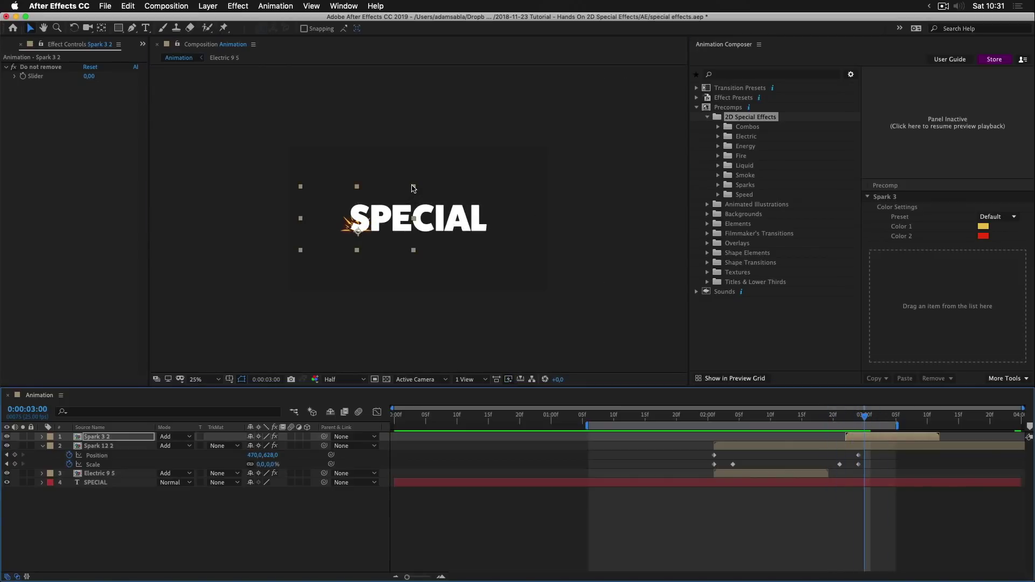
drag(413, 188, 428, 175)
Set the work area to about 0:00:01:07–0:00:03:15 and preview it
drag(898, 424, 922, 424)
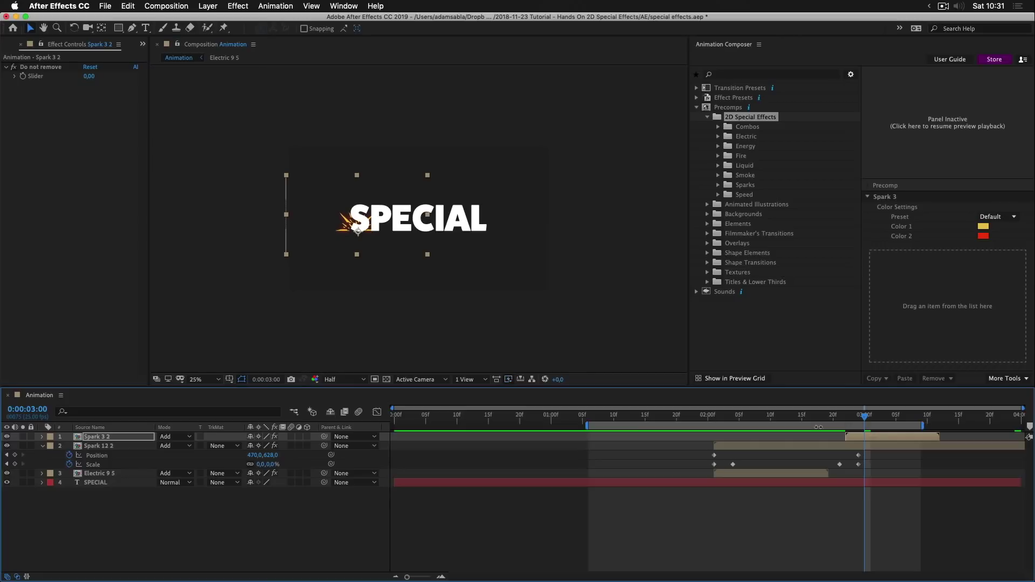
drag(803, 424, 841, 424)
key(space)
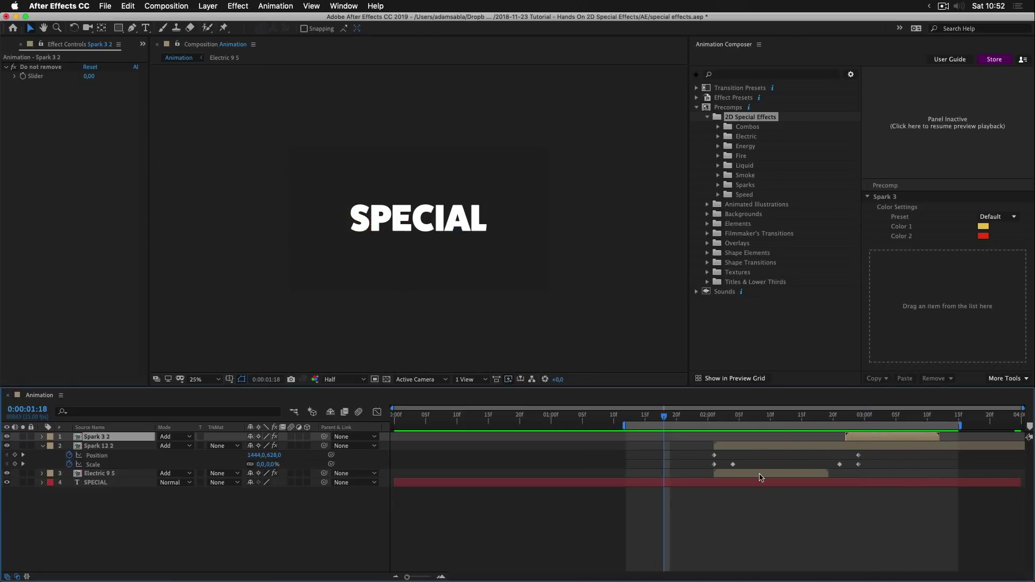
Add Animation Composer's Liquid 11 effect to the composition as a pink streak beside SPECIAL's S
key(period)
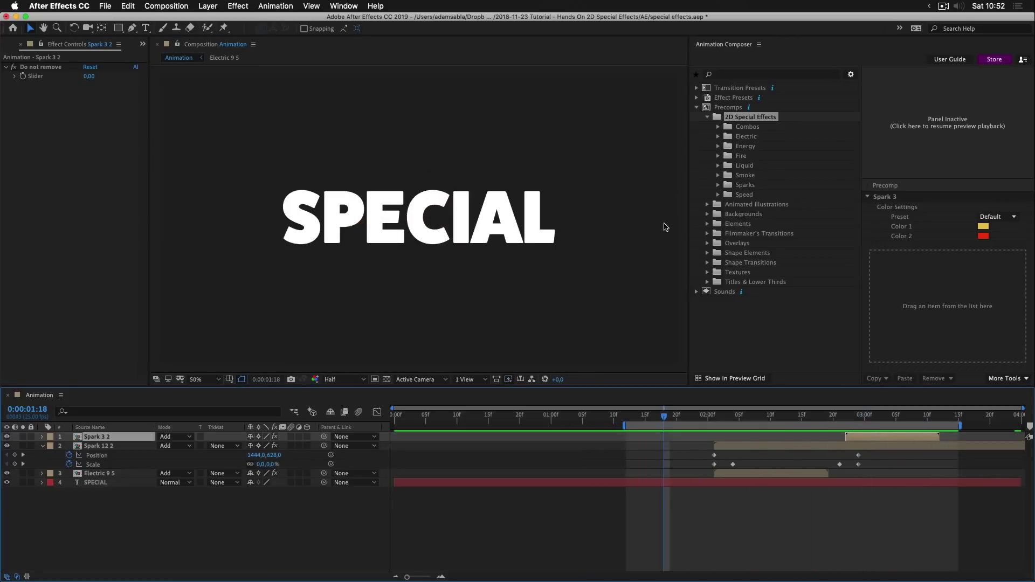
click(763, 167)
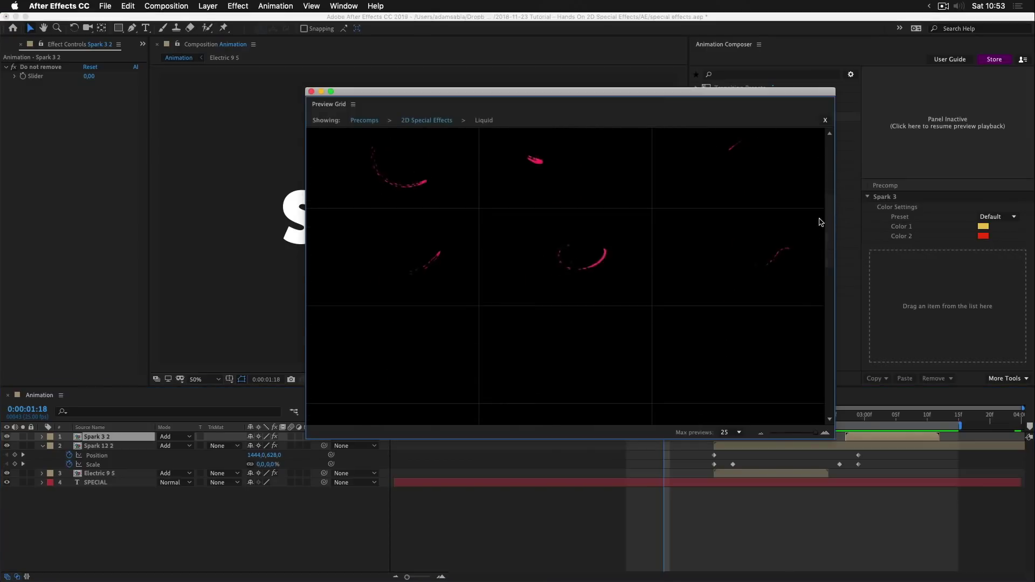
click(610, 247)
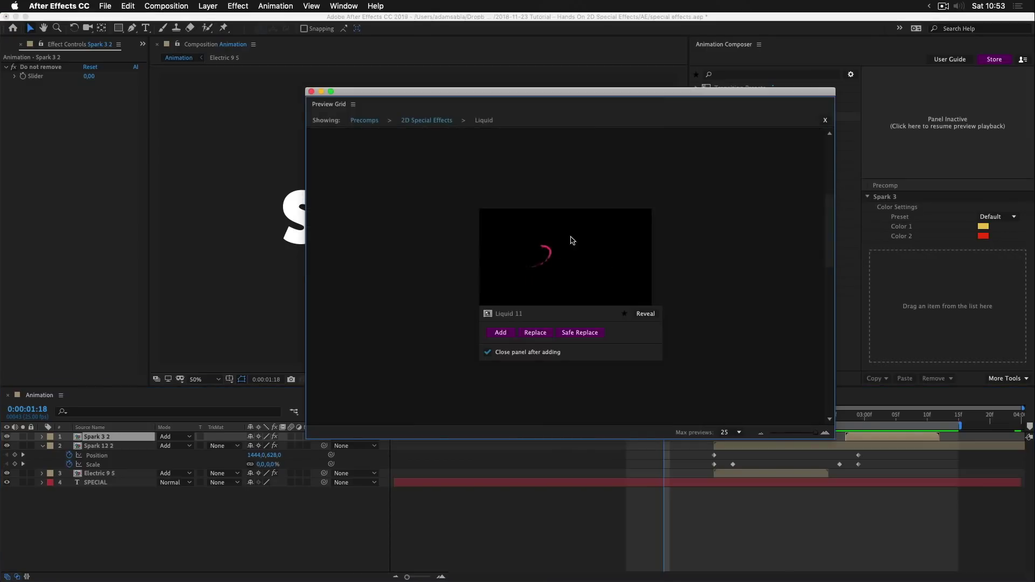
click(502, 333)
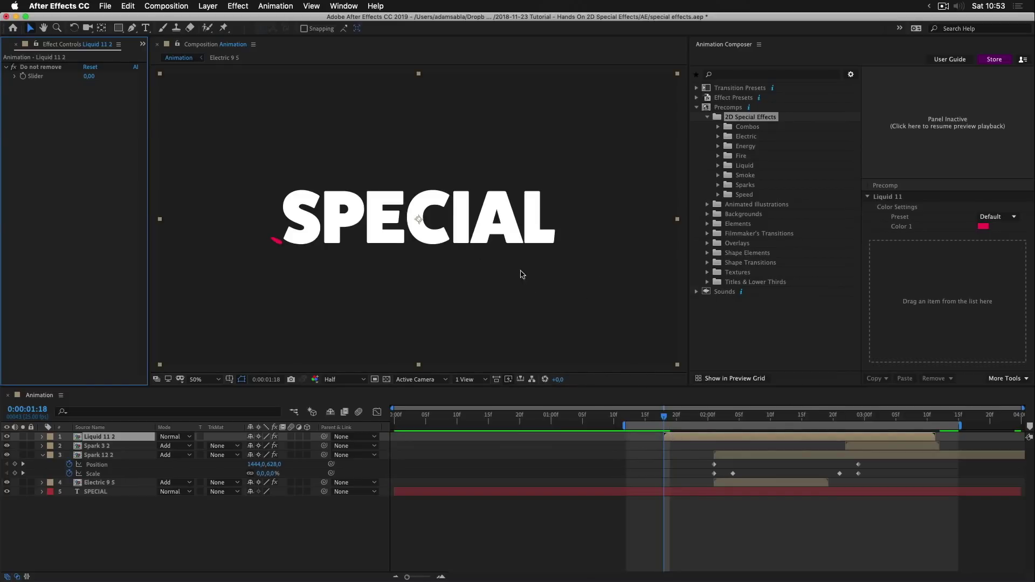
Mirror the Liquid 11 2 layer horizontally by setting its Scale to -100,100%
click(702, 417)
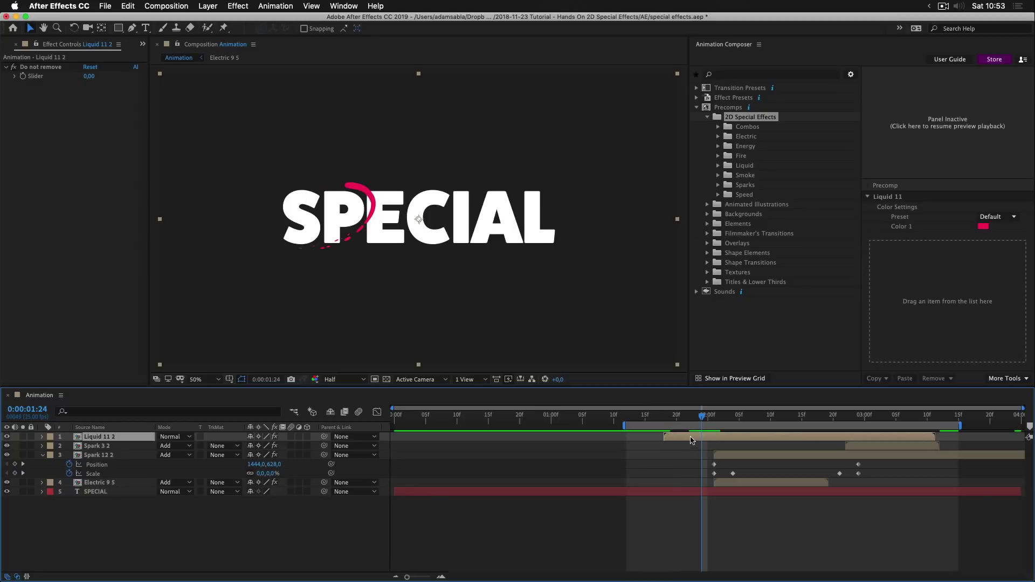
key(s)
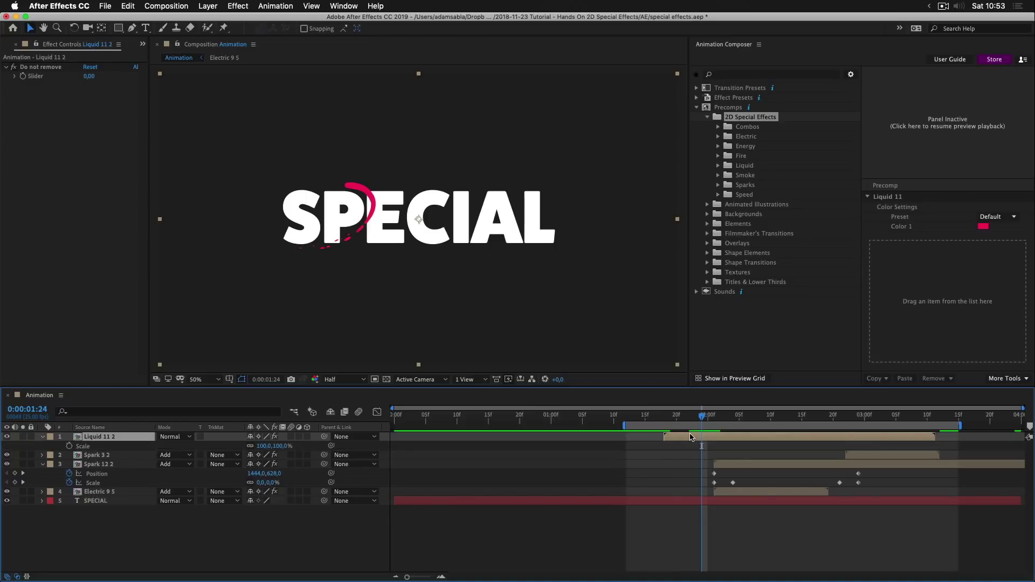
click(262, 448)
text(-)
key(Return)
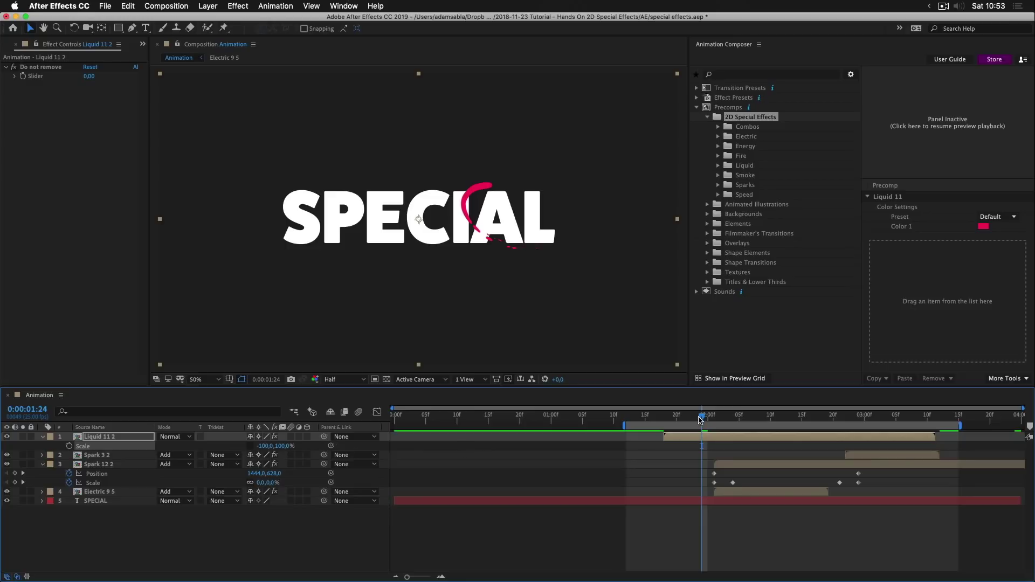
Start the liquid layer earlier, shift the pink swoosh right to SPECIAL's end, and preview
drag(700, 419, 690, 487)
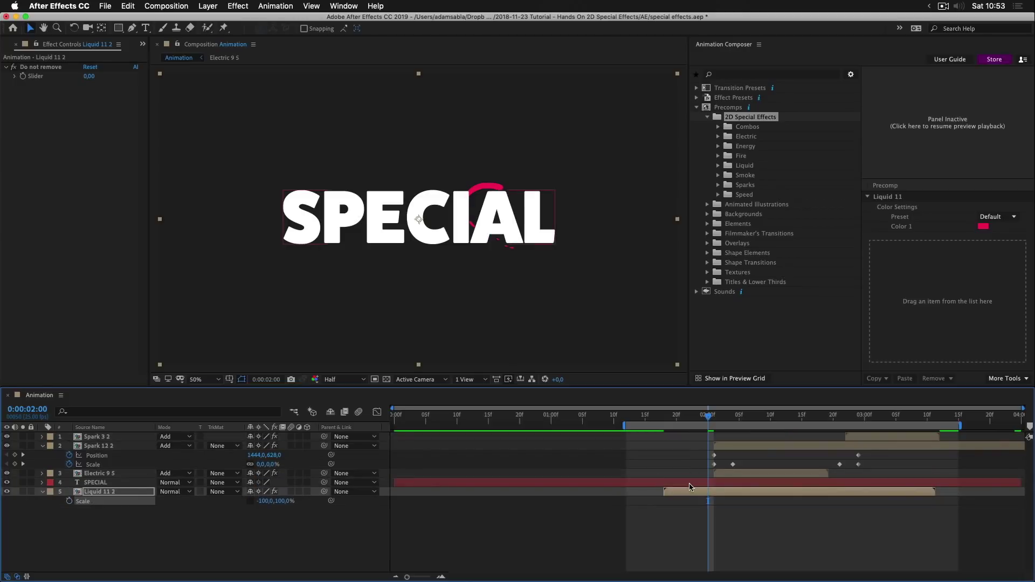
drag(707, 416, 719, 413)
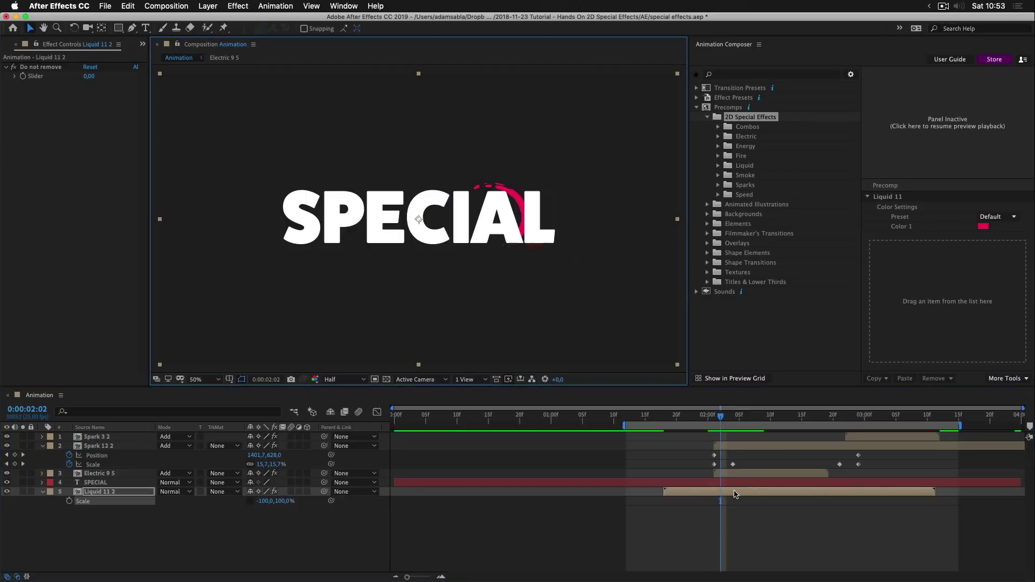
drag(735, 492, 611, 503)
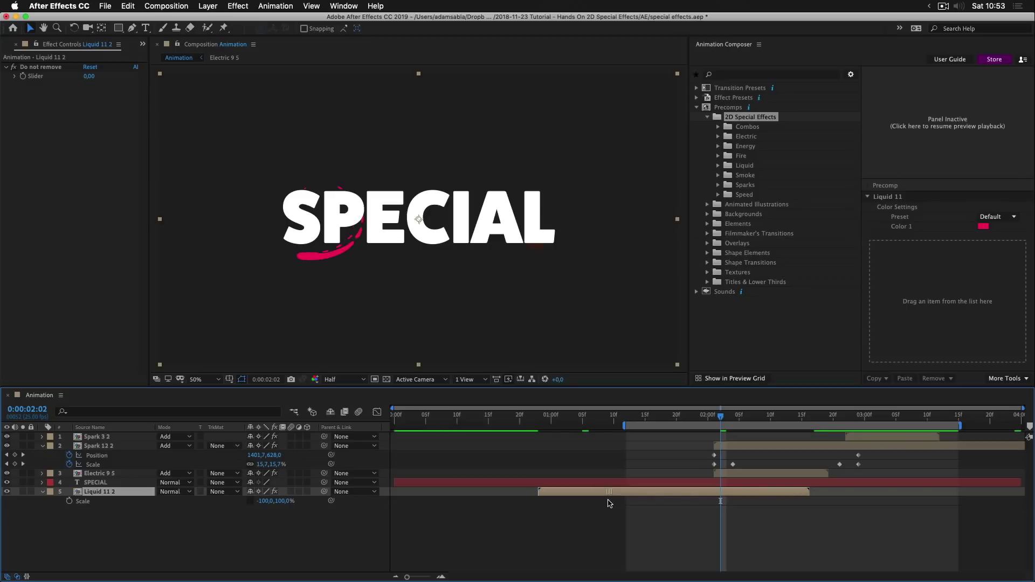
drag(376, 244, 570, 244)
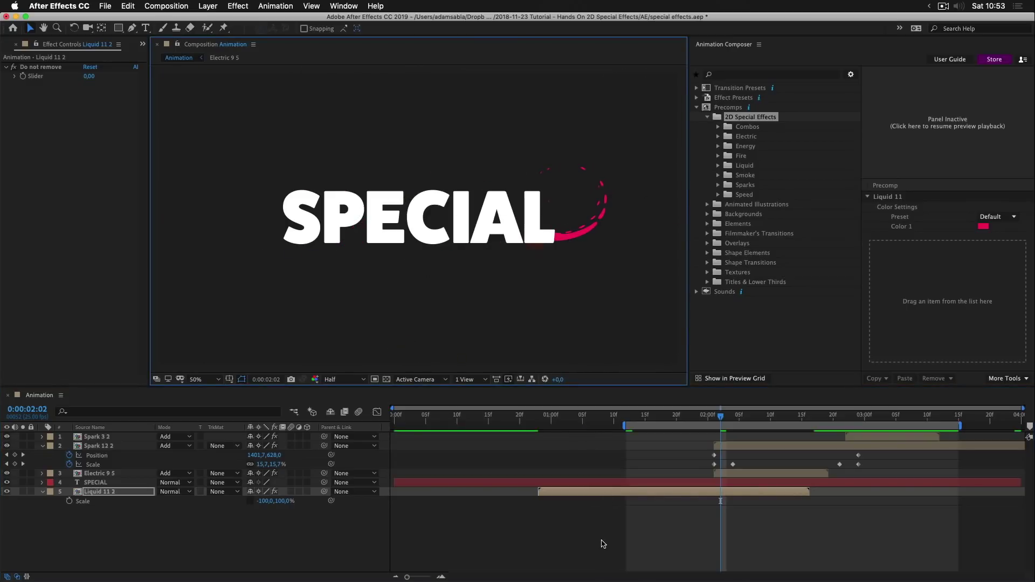
key(space)
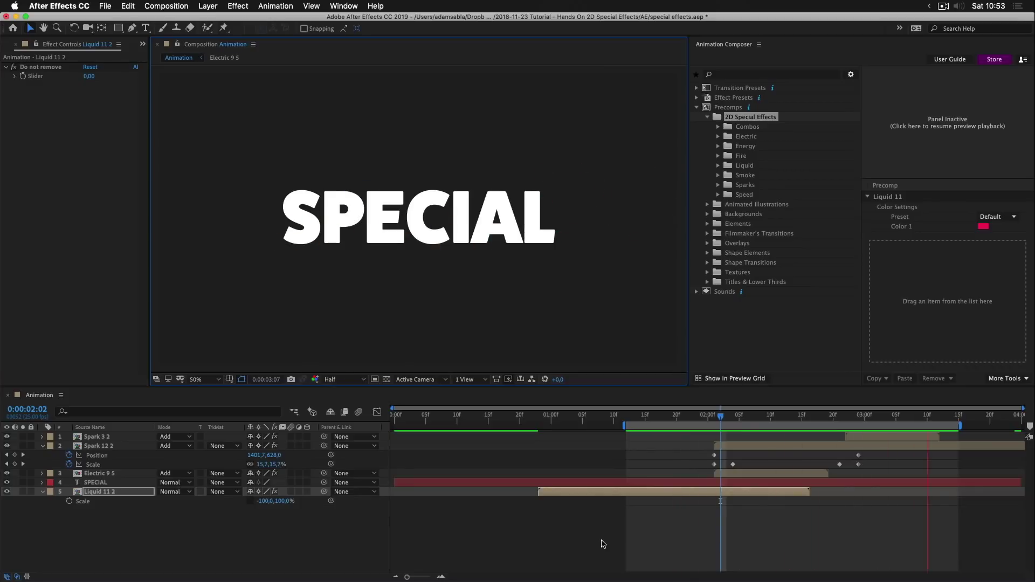